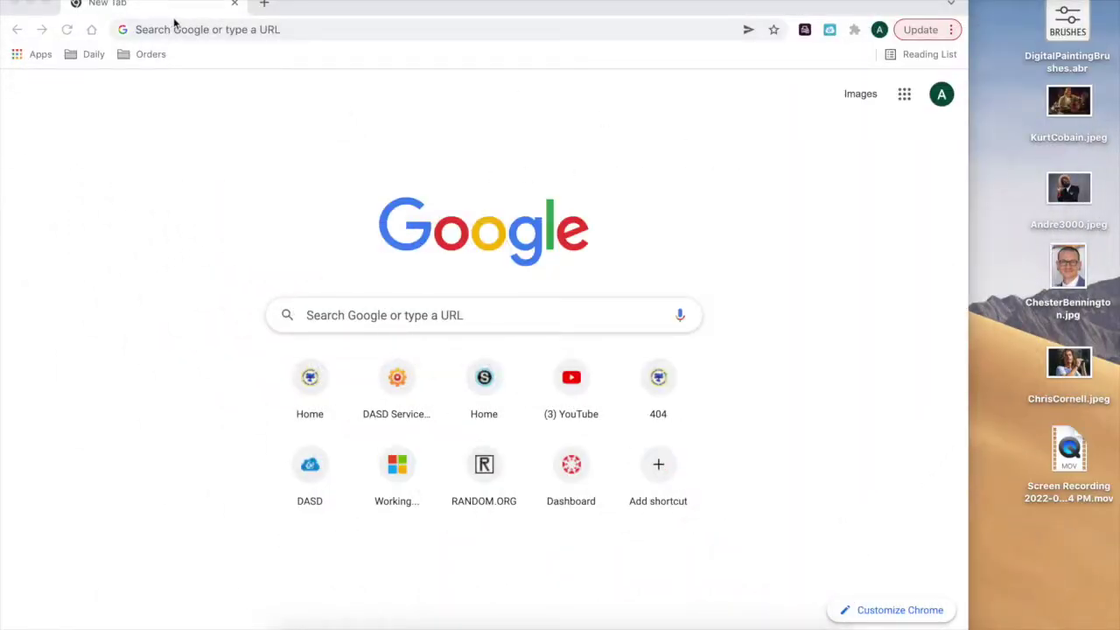
- Close the Google Chrome window to reveal the desktop files
click(14, 4)
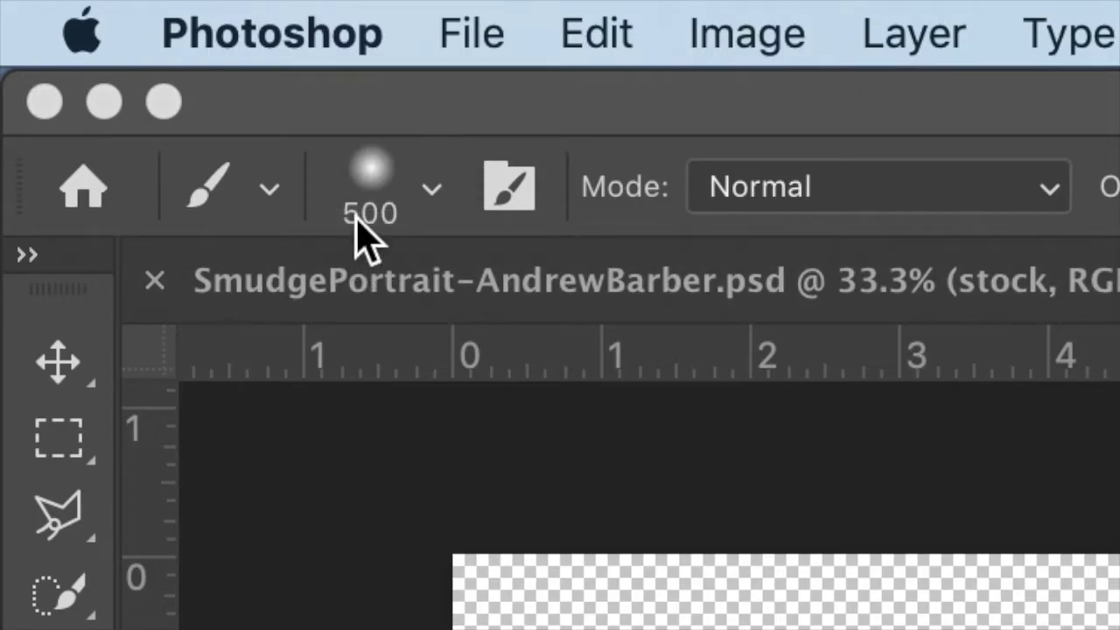
- Enlarge the brush preset picker and browse the expanded General Brushes set
click(432, 190)
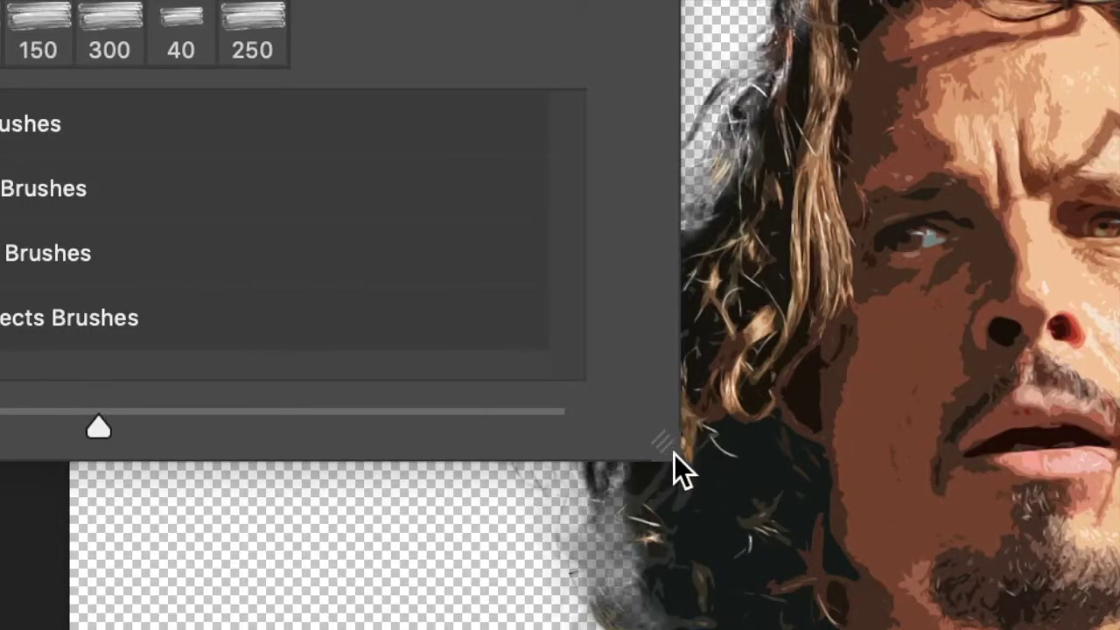
mouse_move(665, 452)
mouse_down()
mouse_move(762, 566)
mouse_move(850, 629)
mouse_move(801, 629)
mouse_move(1047, 629)
mouse_move(842, 629)
mouse_move(907, 629)
mouse_up()
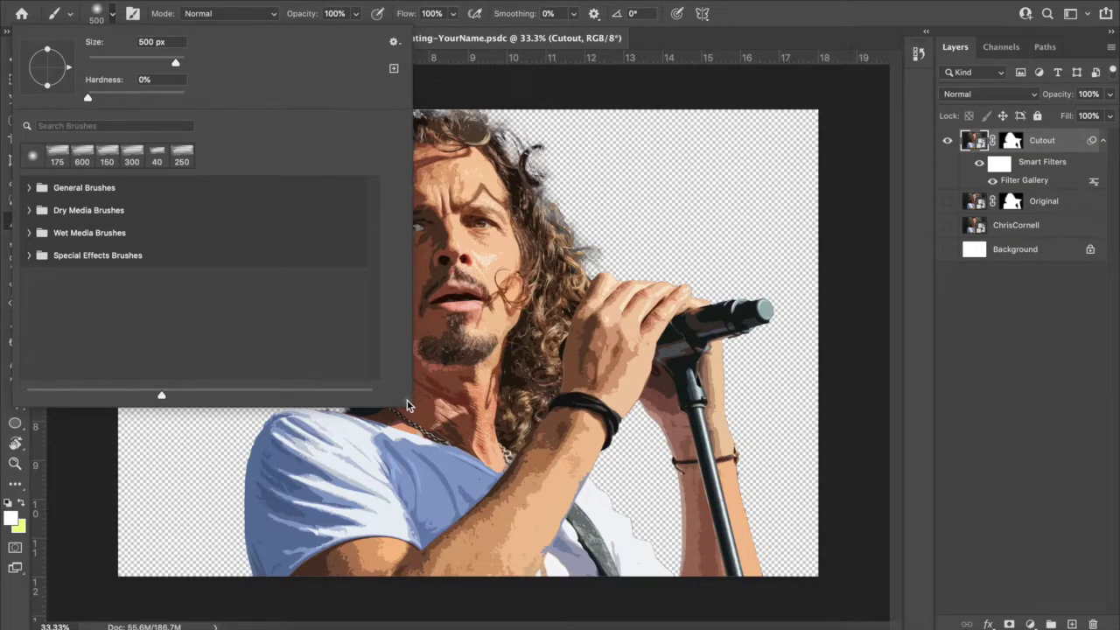
drag(409, 404, 402, 403)
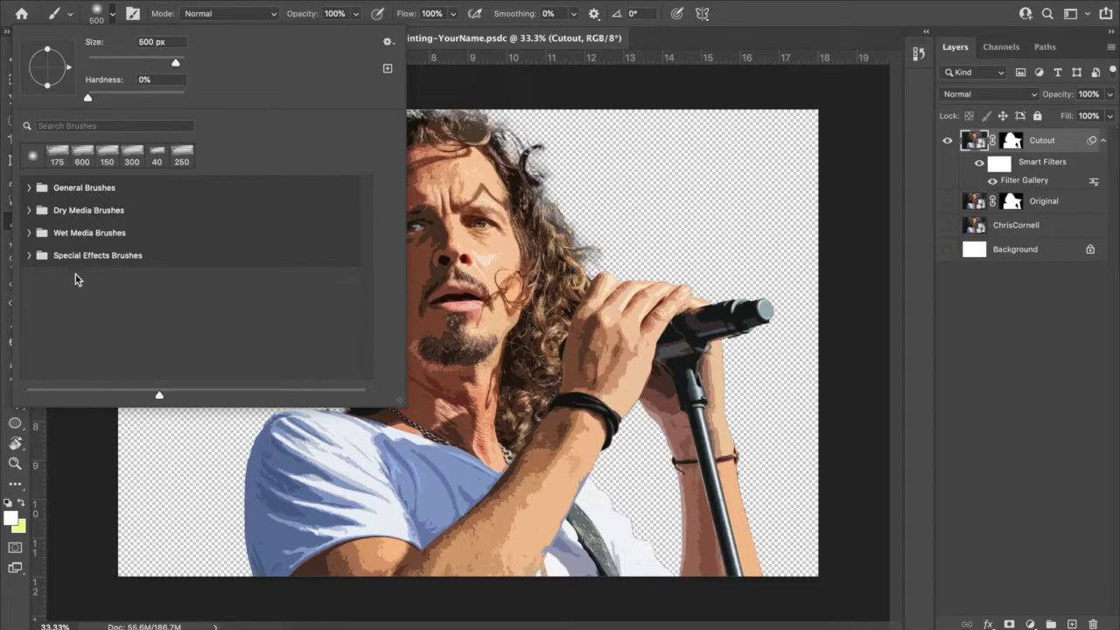
click(29, 187)
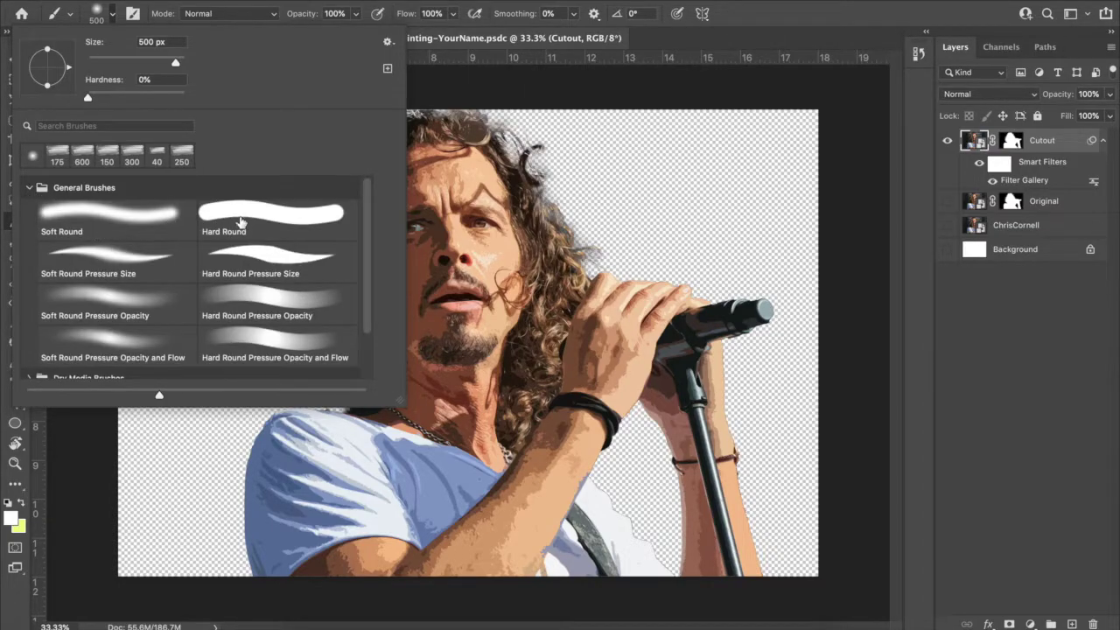
scroll(166, 332, down, 3)
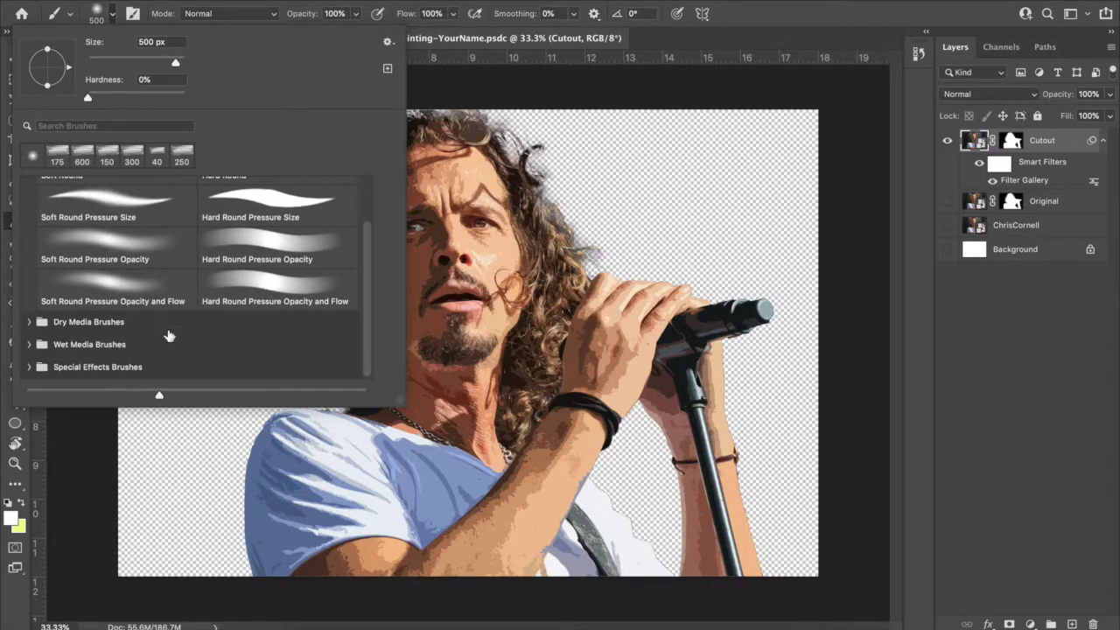
scroll(166, 332, up, 2)
scroll(195, 272, up, 1)
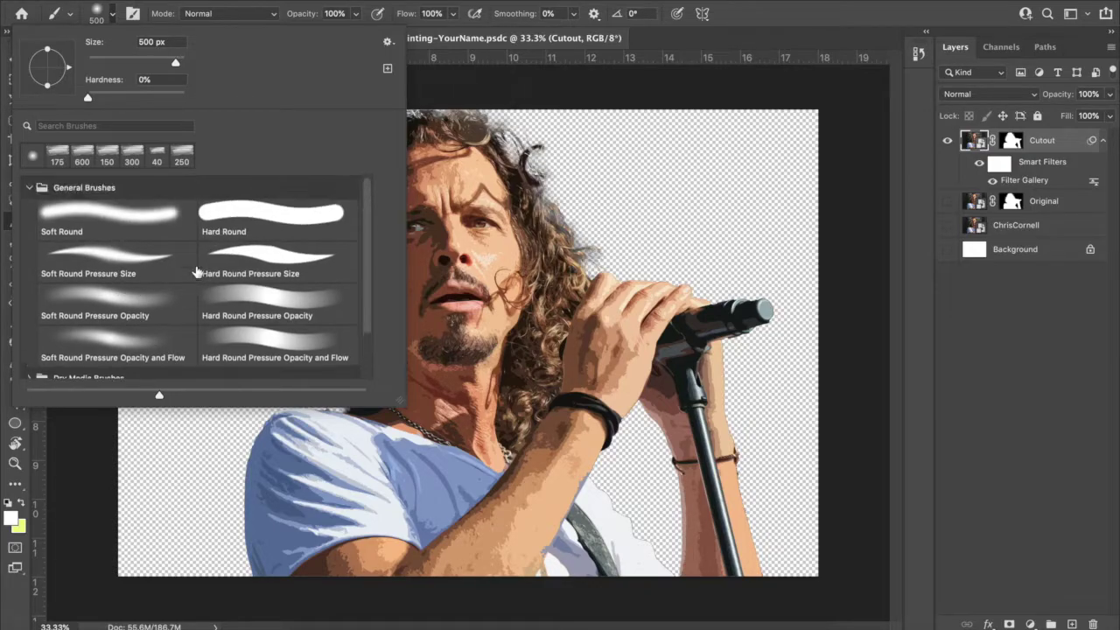
click(29, 188)
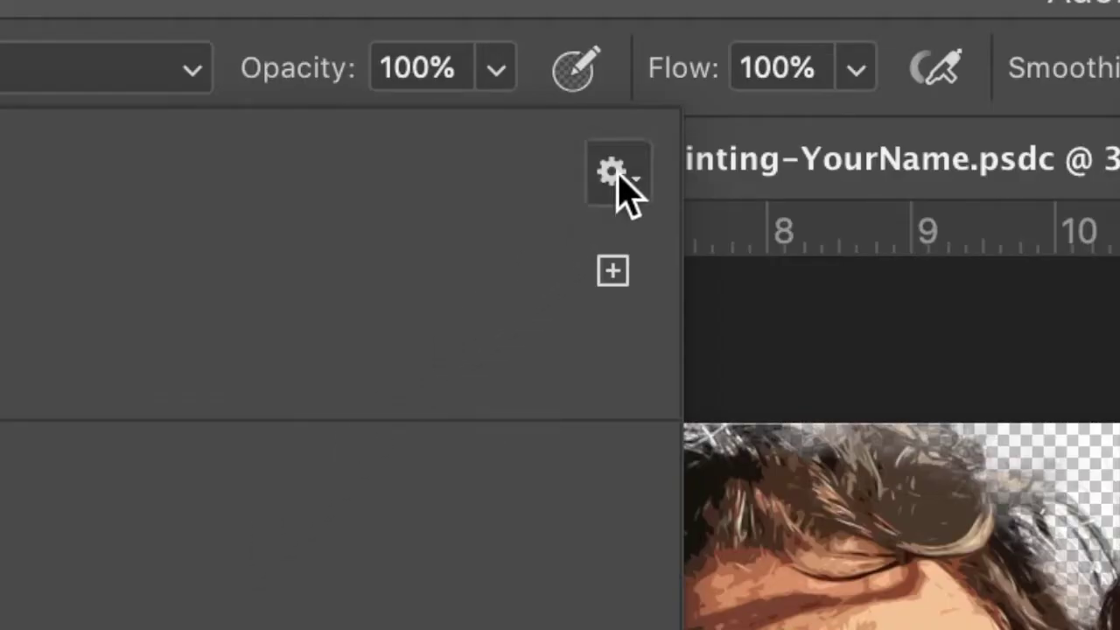
- Import DigitalPaintingBrushes.abr from the Desktop through the picker's Import Brushes command
click(612, 172)
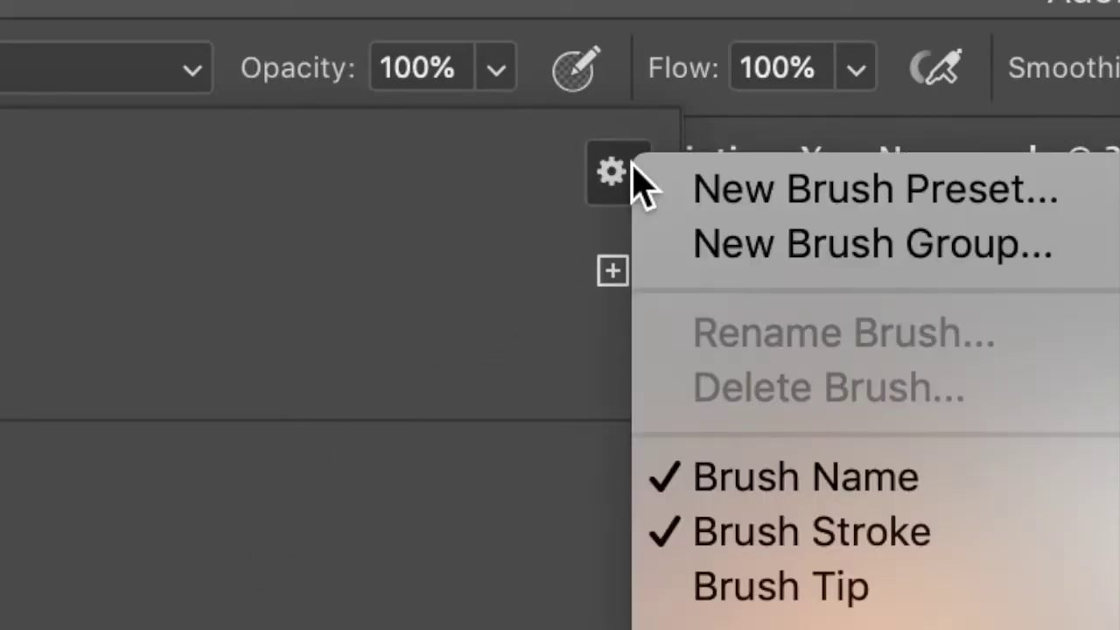
click(500, 250)
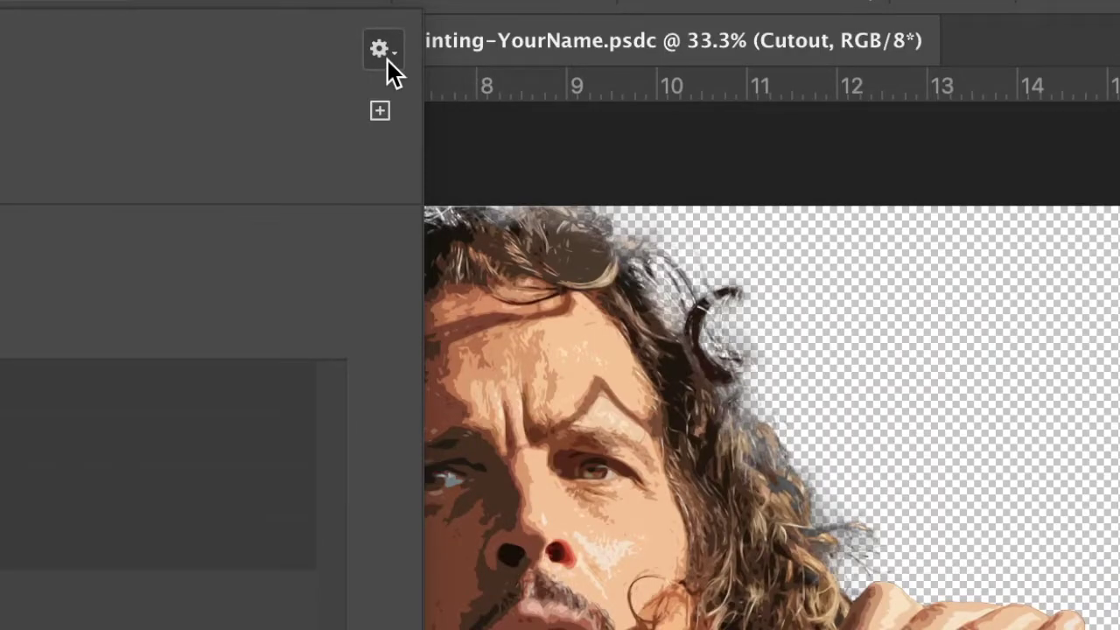
click(616, 184)
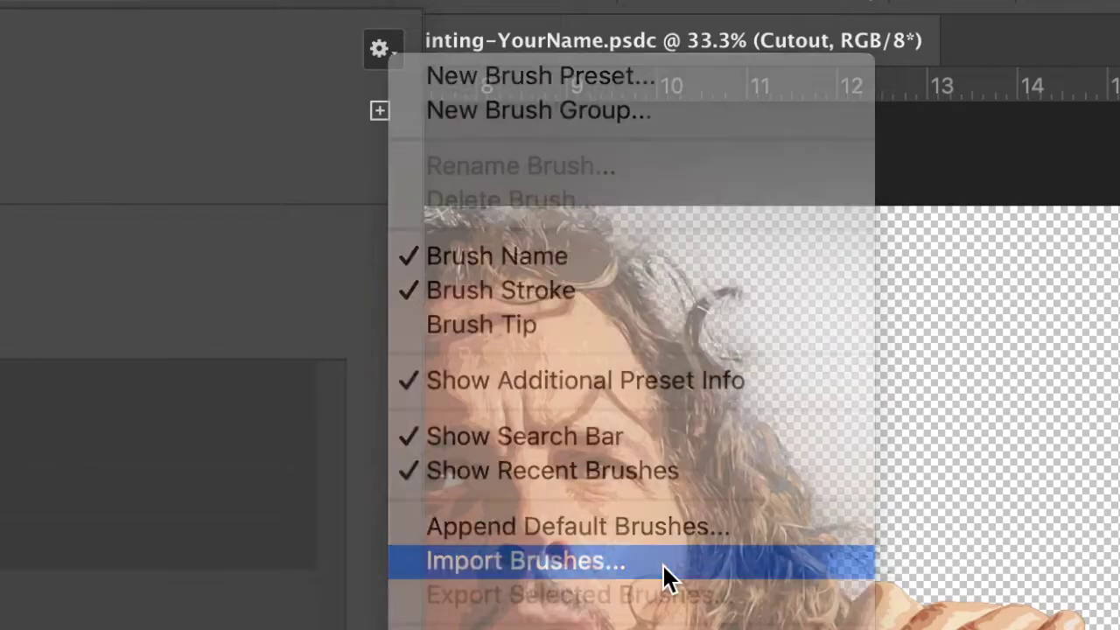
click(662, 563)
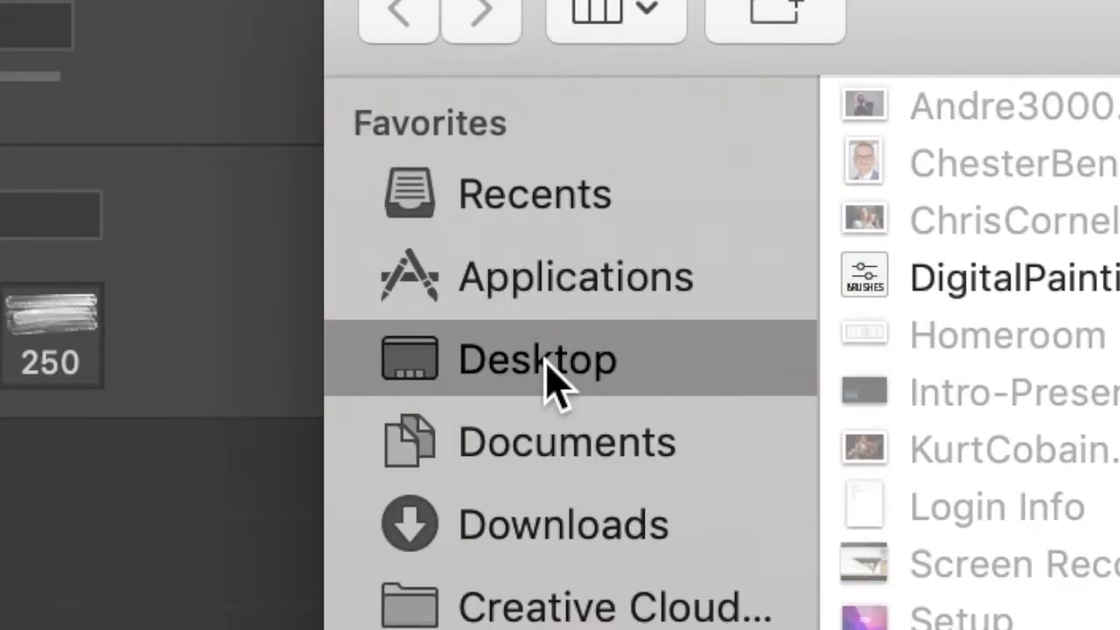
click(895, 280)
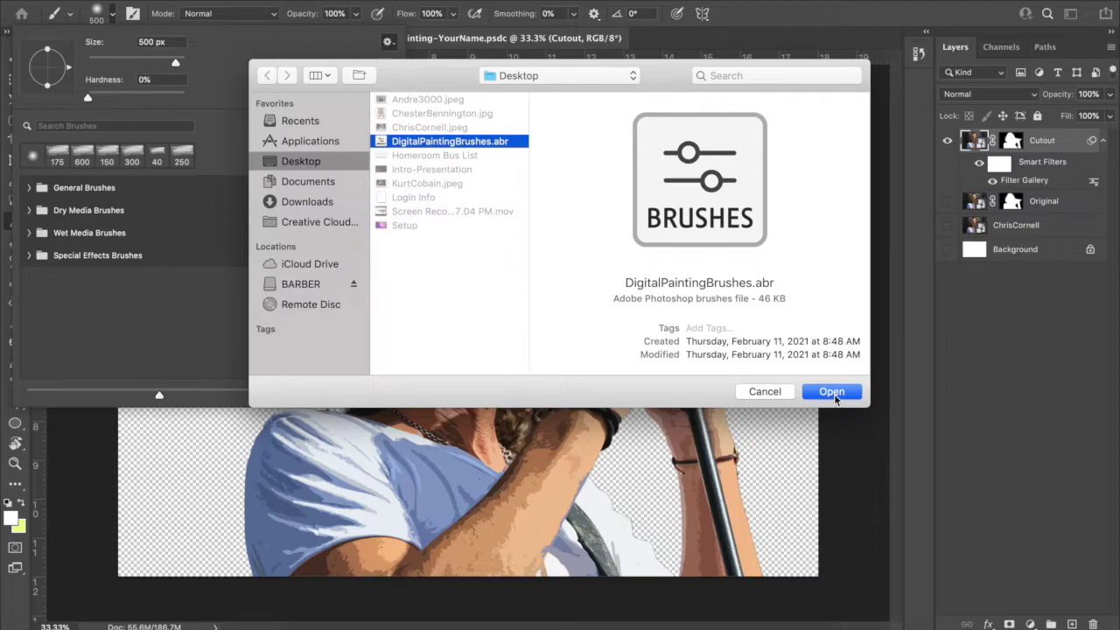
click(831, 392)
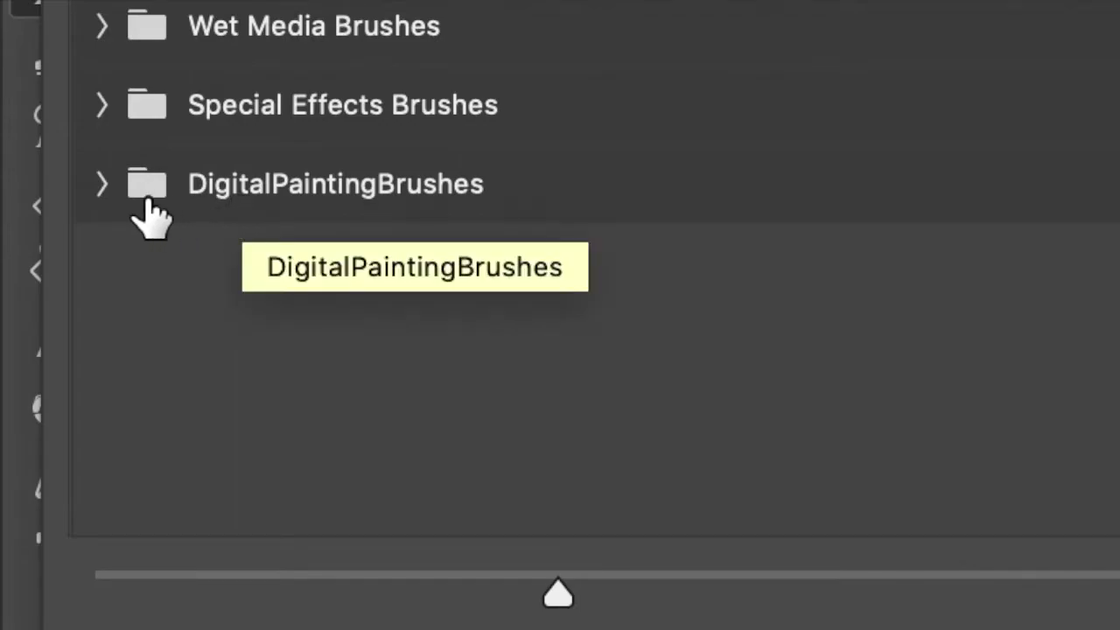
- Apply the Smudge Tool - Paintable.cc preset from DigitalPaintingBrushes > Paintable Basic Brushes and Tools
click(100, 185)
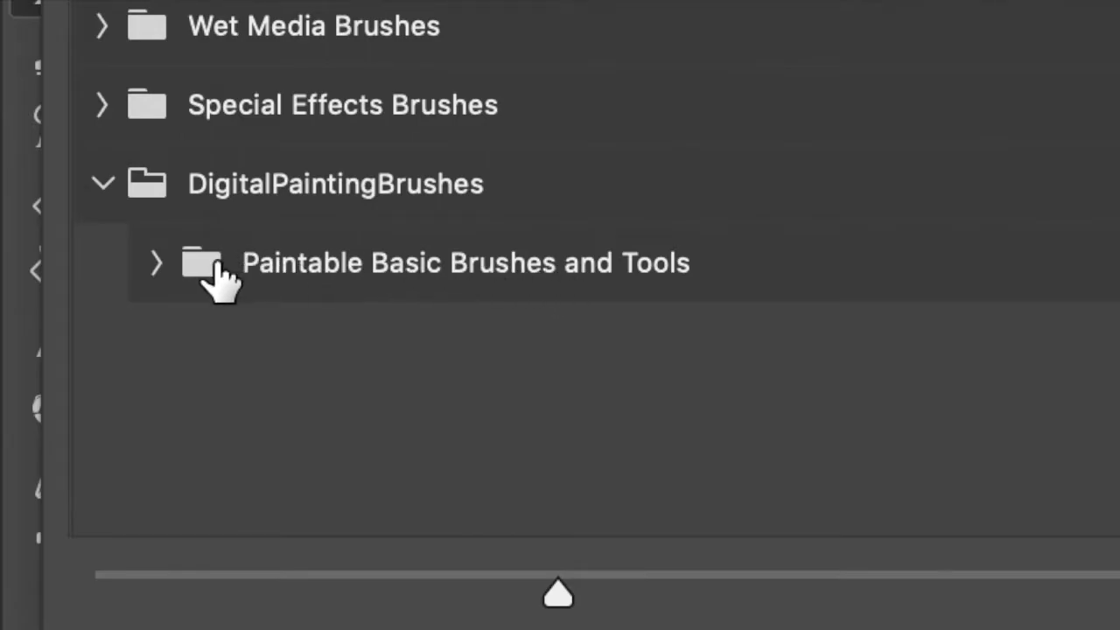
click(156, 264)
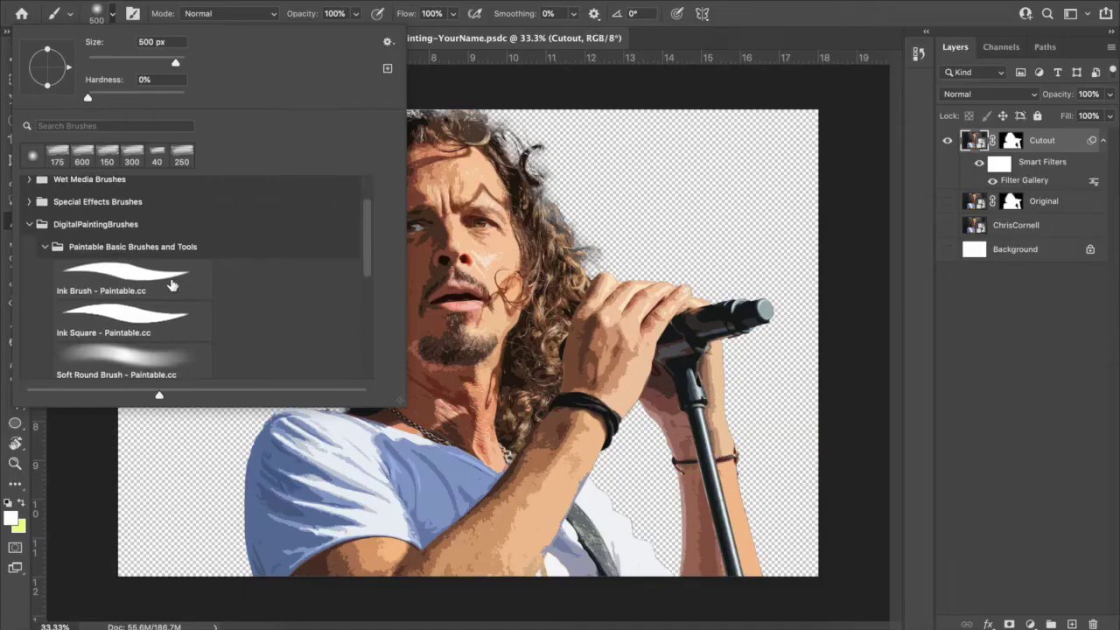
scroll(172, 284, down, 1)
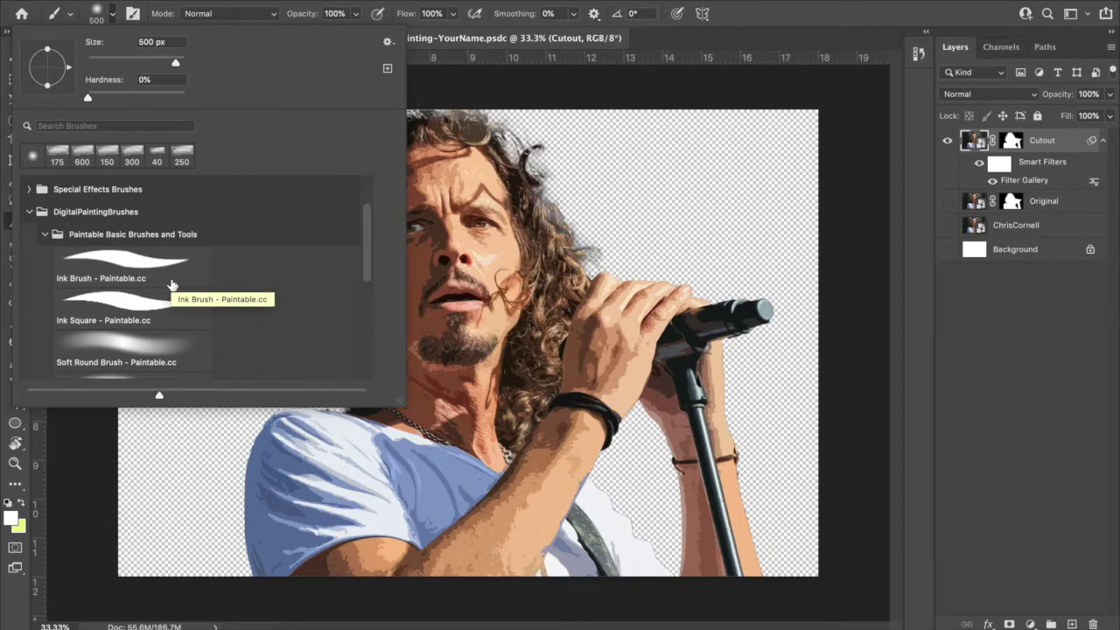
scroll(173, 285, down, 6)
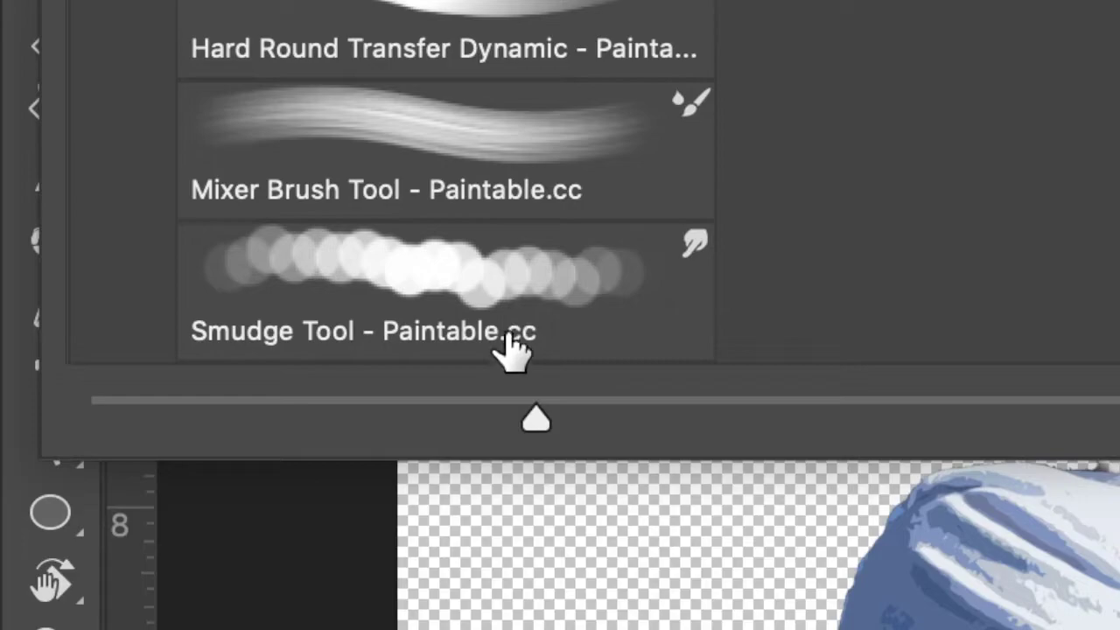
click(505, 289)
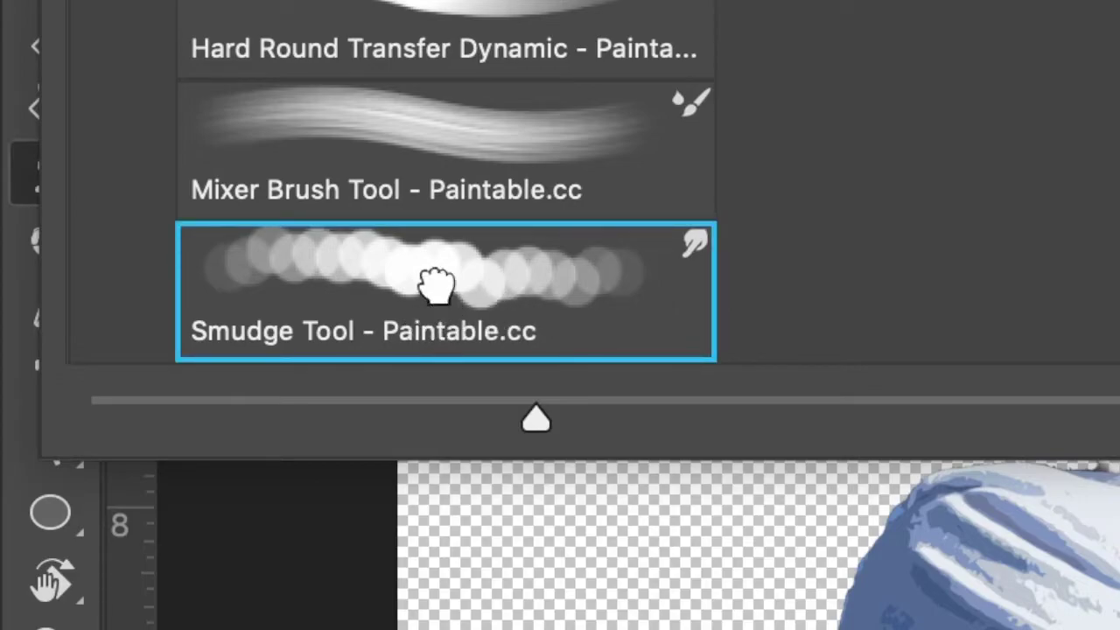
double_click(436, 293)
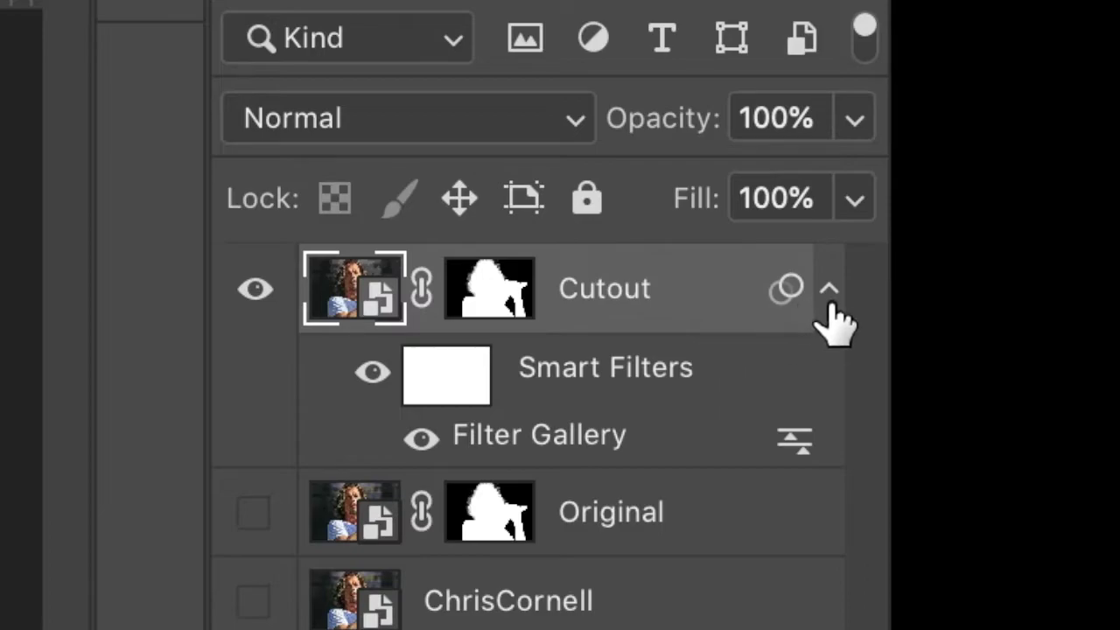
- Fold away the Smart Filters list on the Cutout layer in the Layers panel
click(828, 291)
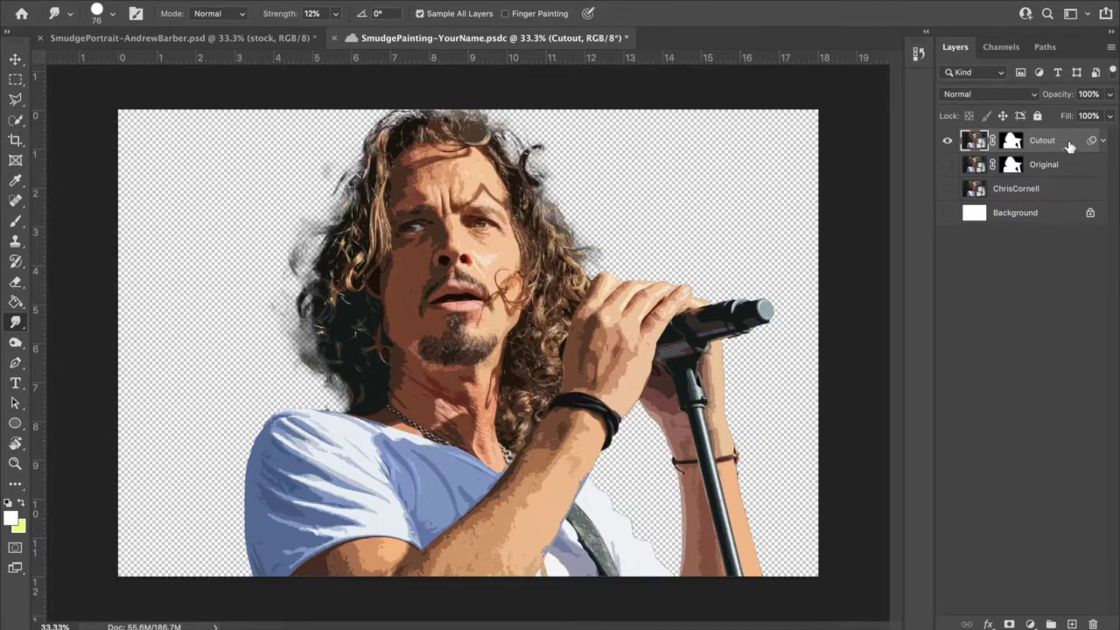
- Duplicate Cutout, hide the original Cutout, and rename the copy 'Smudge'
drag(1063, 143, 1071, 624)
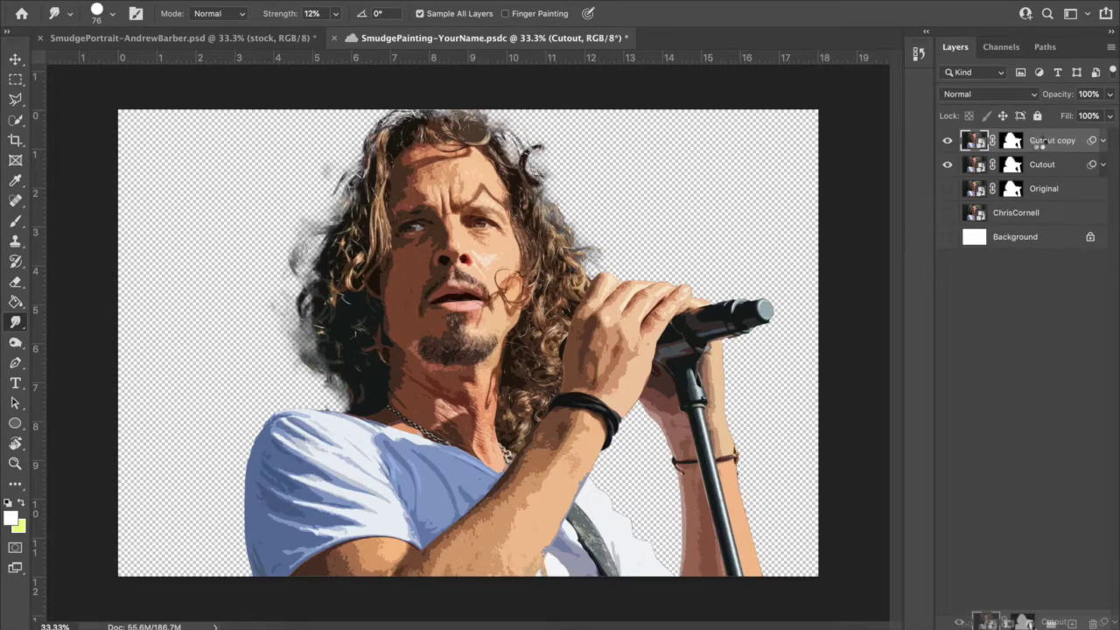
click(1050, 146)
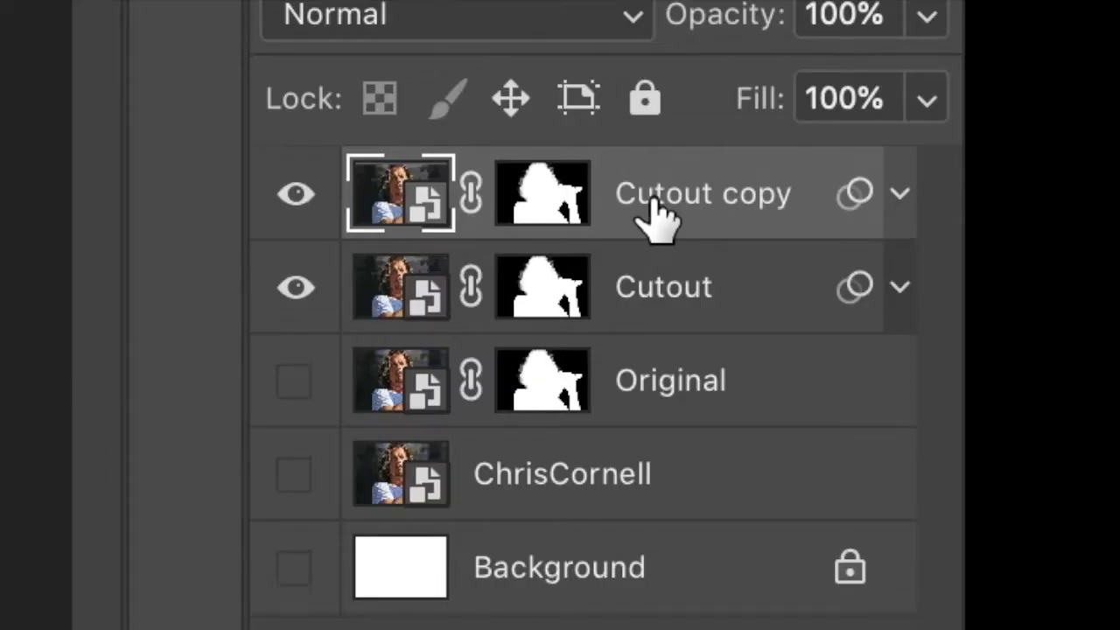
click(303, 294)
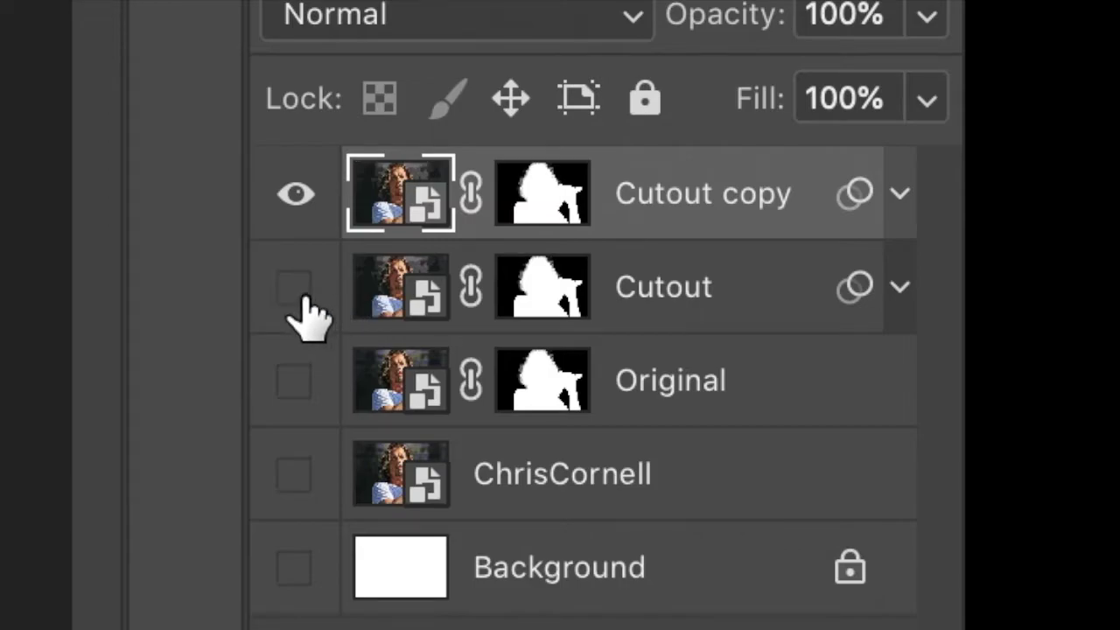
double_click(683, 196)
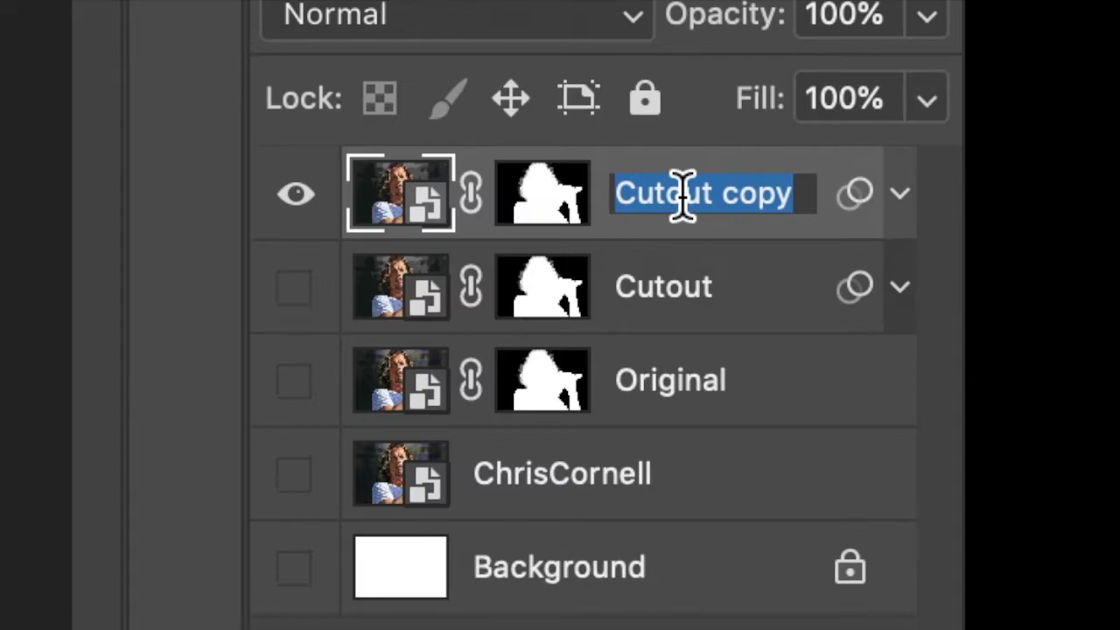
text(Smudge)
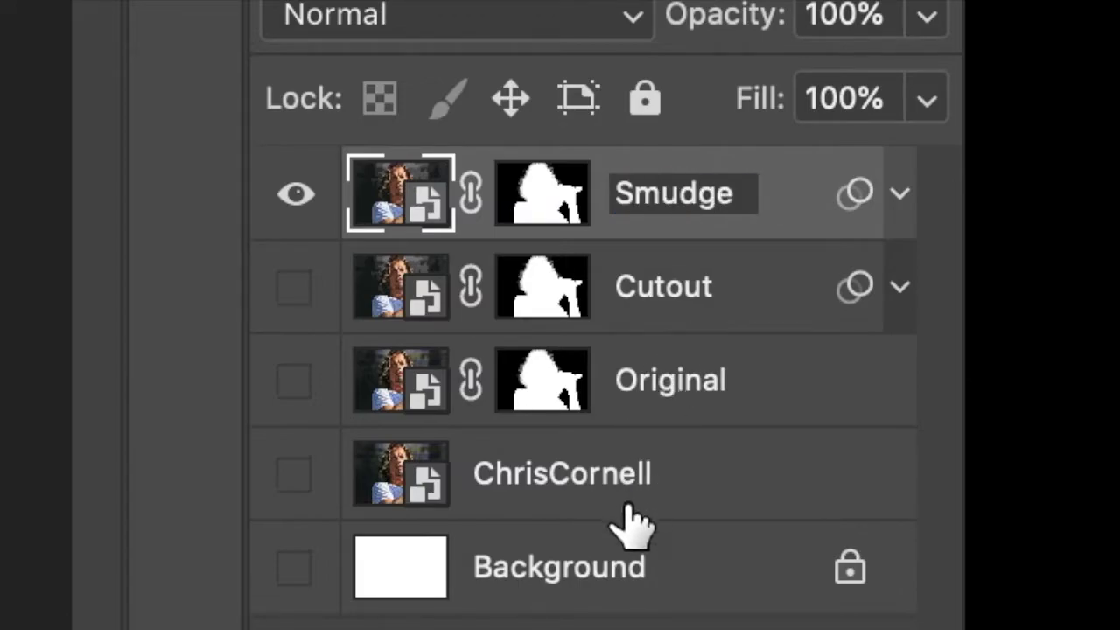
key(Return)
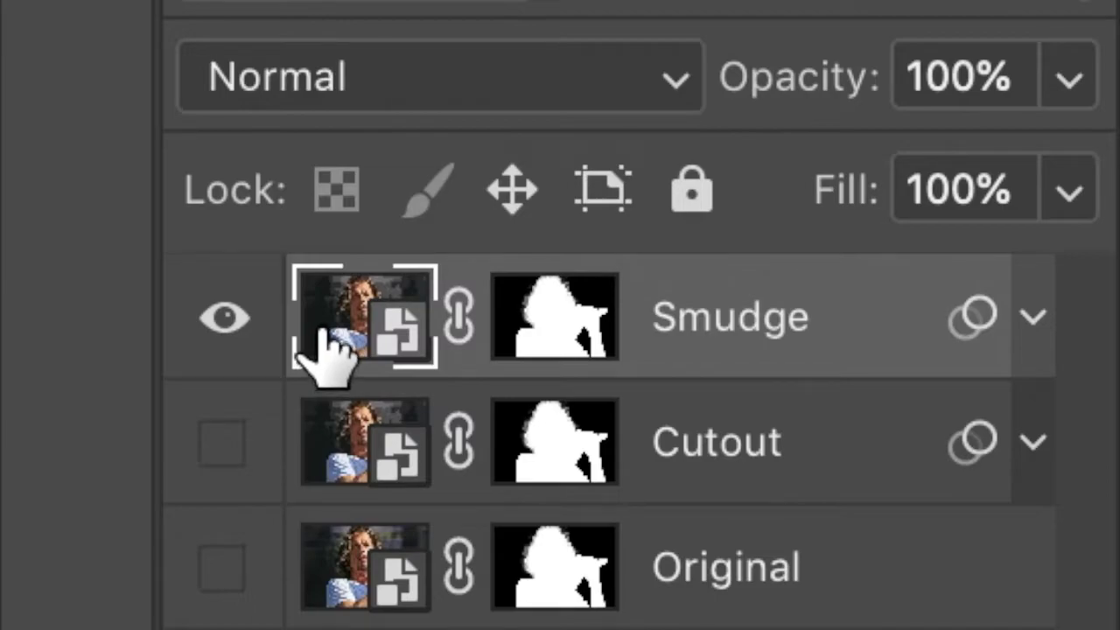
- Convert the Smudge smart object to layers, retaining its transforms and smart filters
right_click(319, 320)
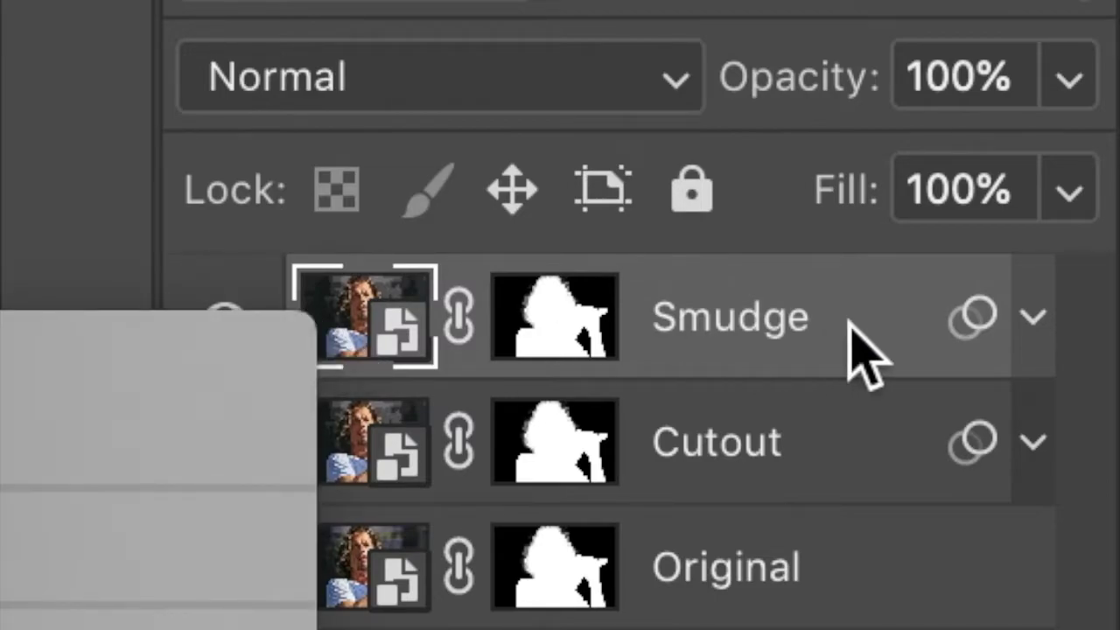
click(841, 350)
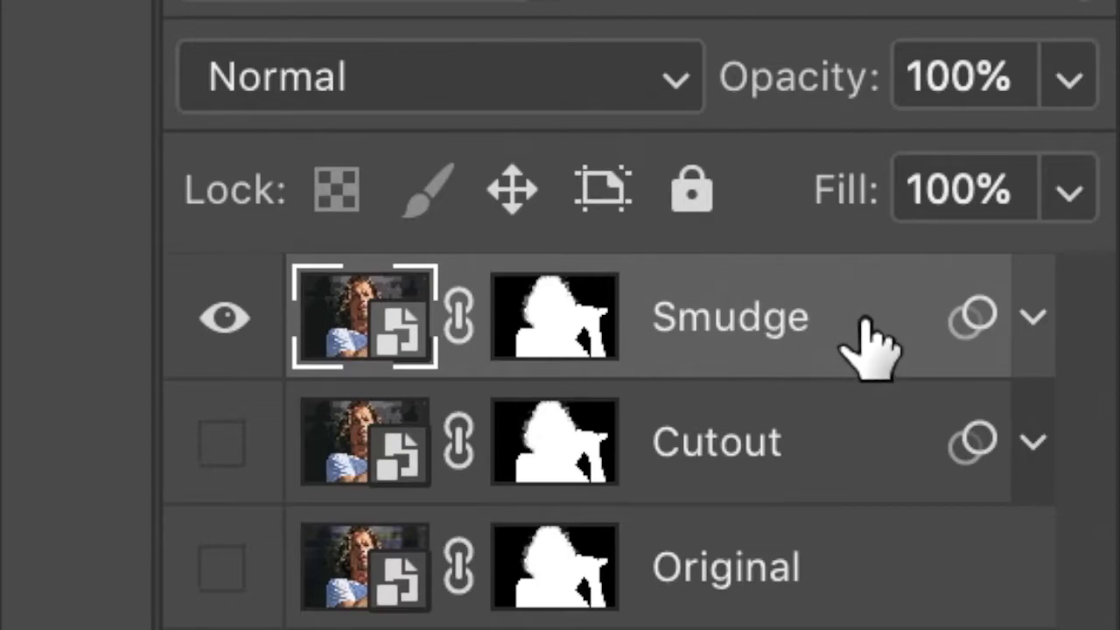
right_click(866, 343)
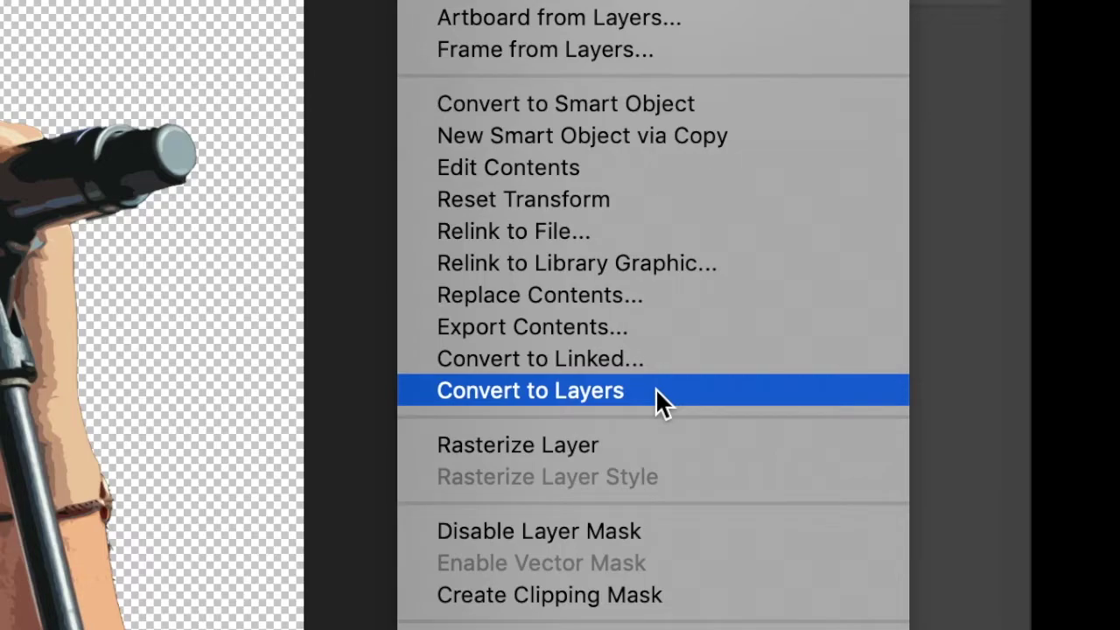
click(758, 393)
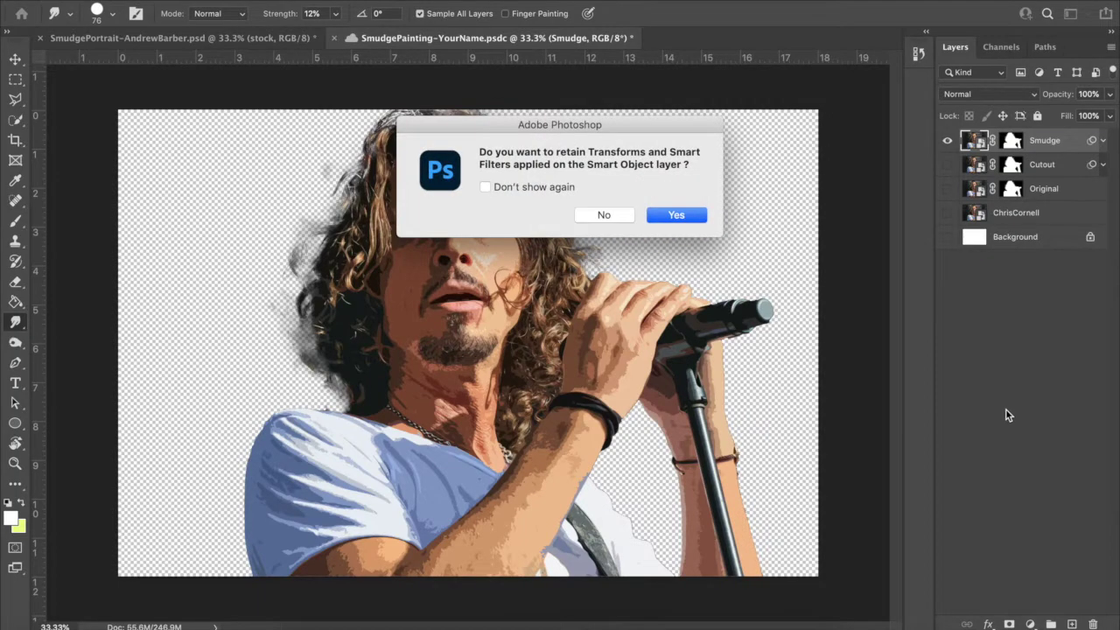
click(677, 216)
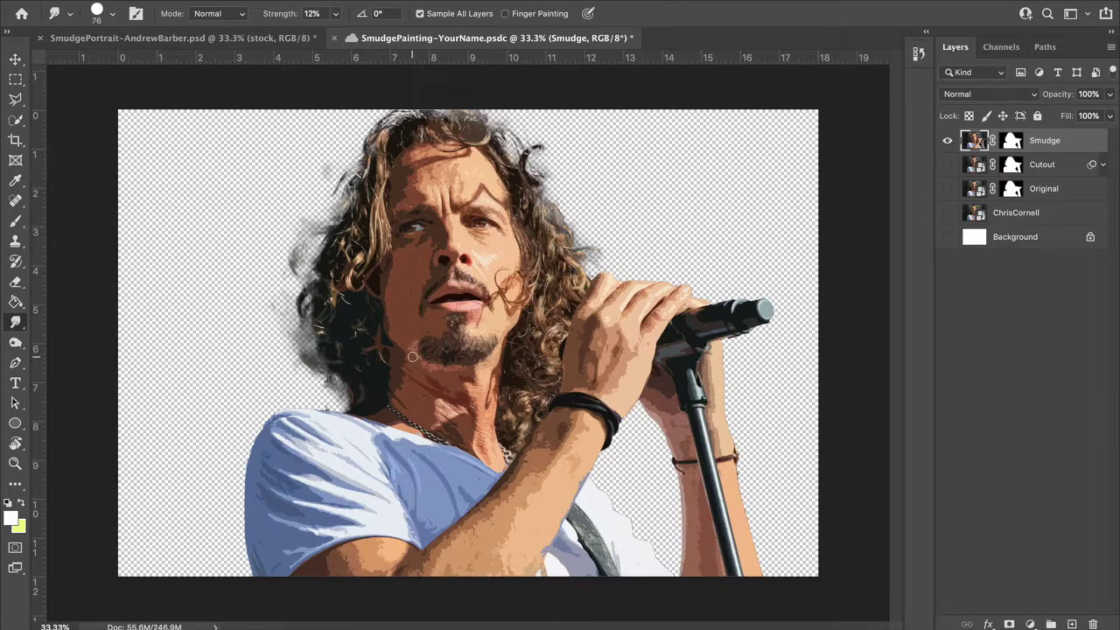
- Switch to the Zoom tool in the toolbar
click(15, 463)
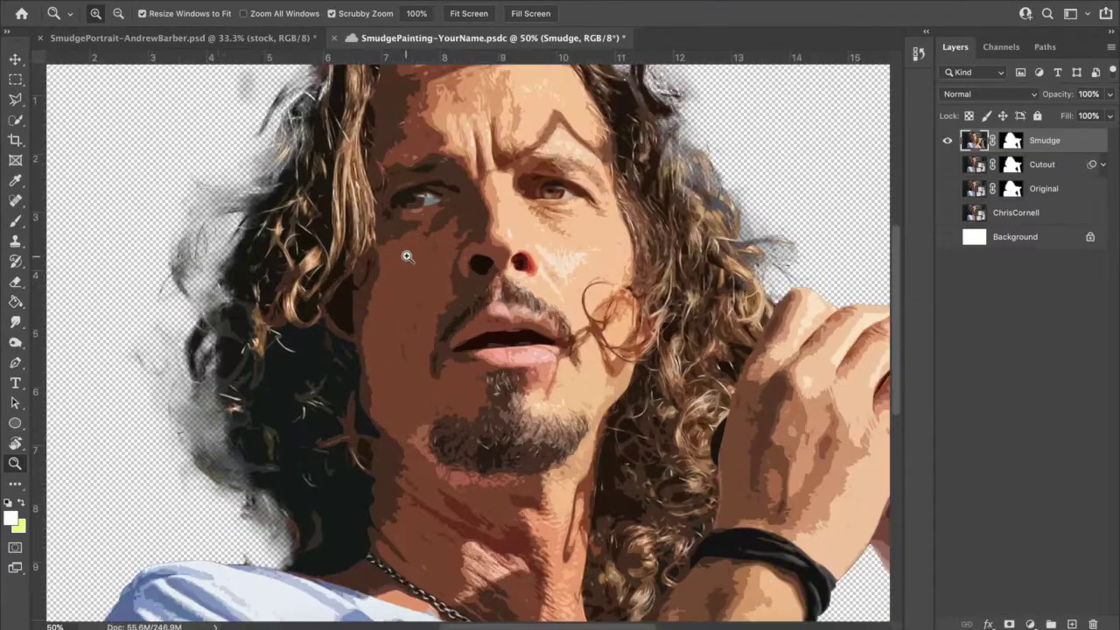
- Zoom in on the face, then use Zoom Out to view the whole portrait again
click(408, 255)
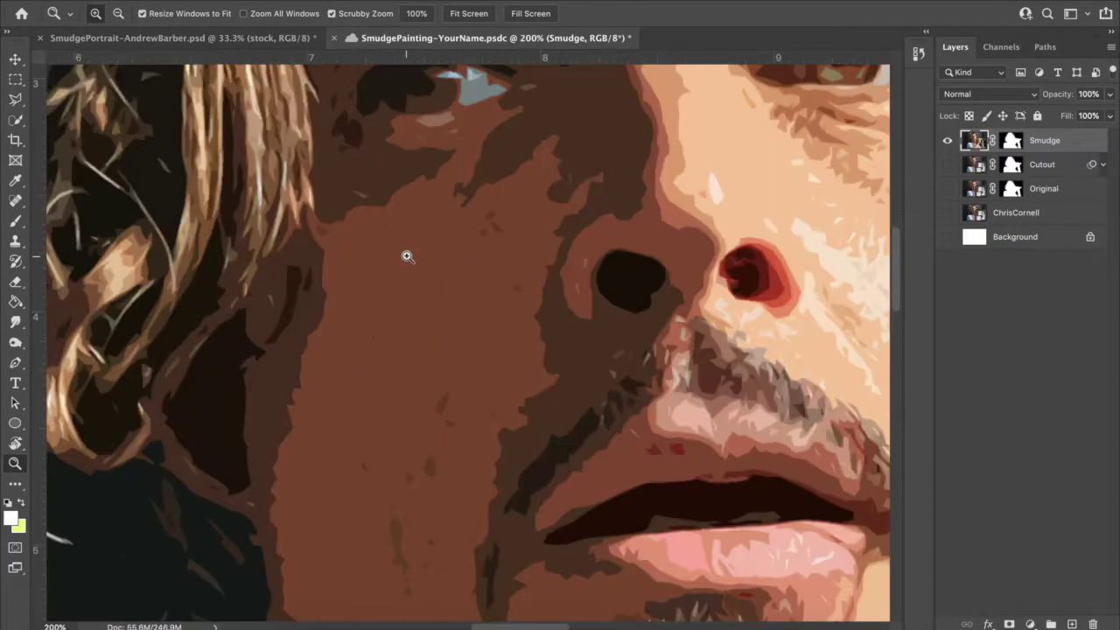
click(118, 14)
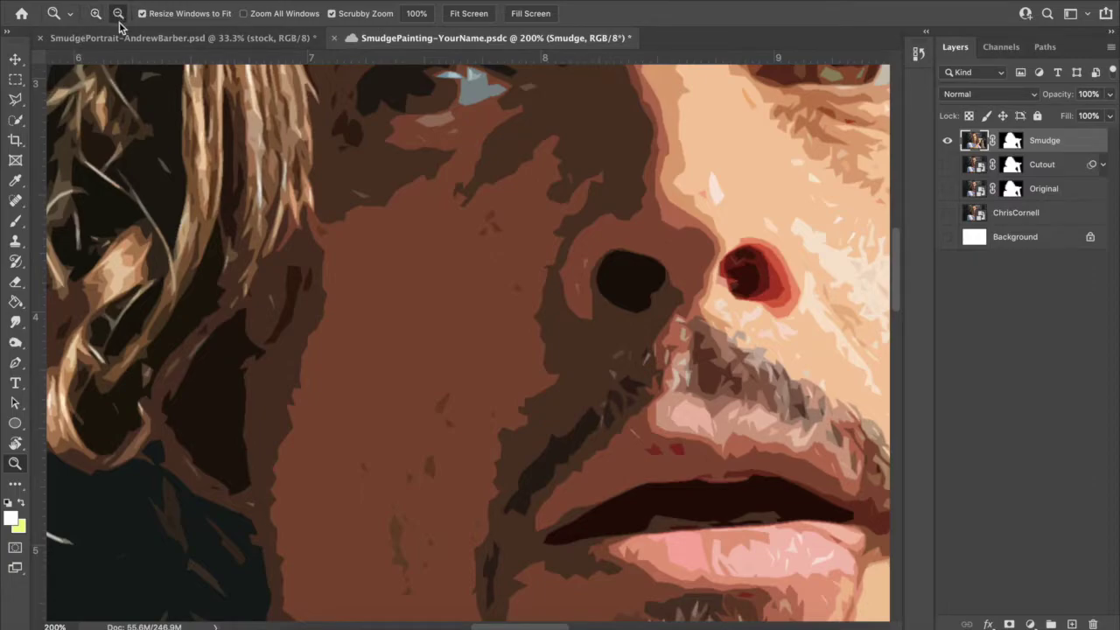
click(638, 420)
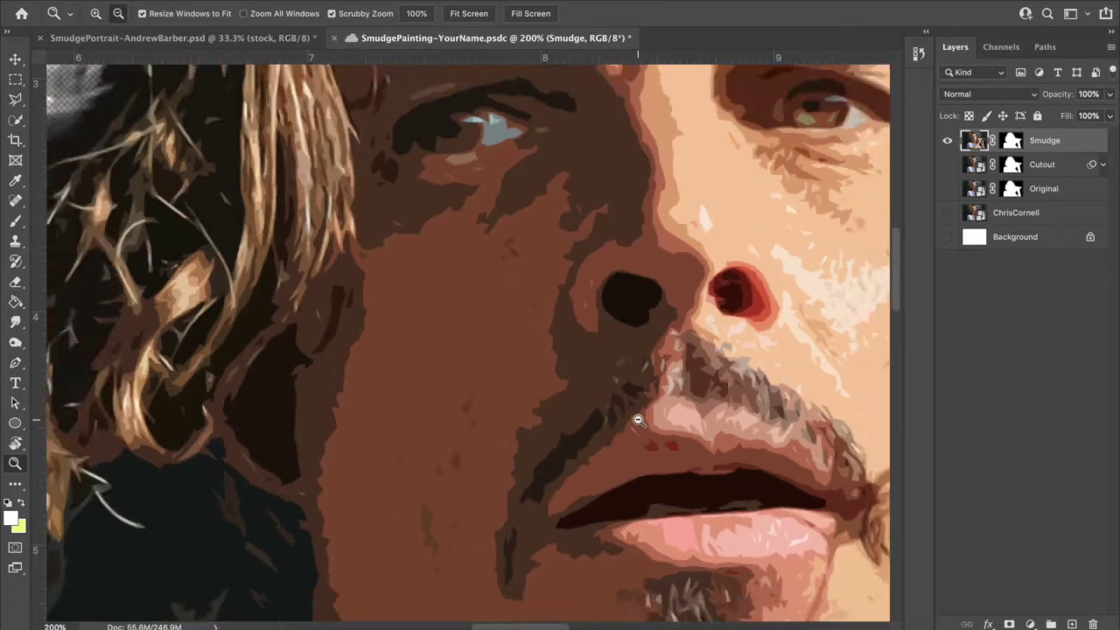
click(637, 420)
click(638, 420)
click(637, 420)
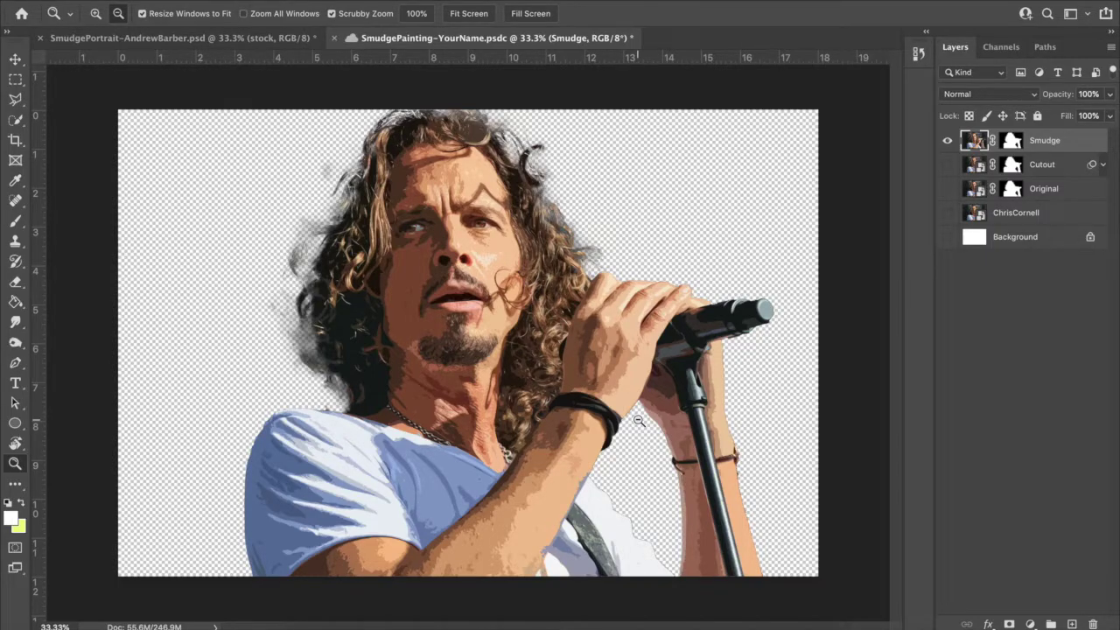
scroll(638, 420, up, 3)
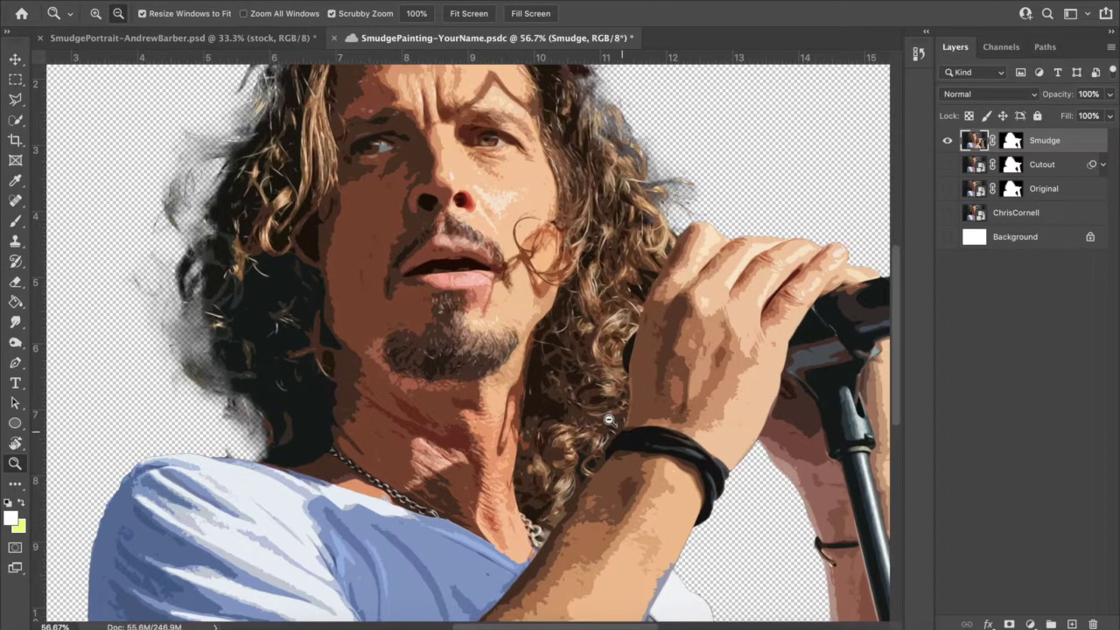
scroll(560, 343, up, 4)
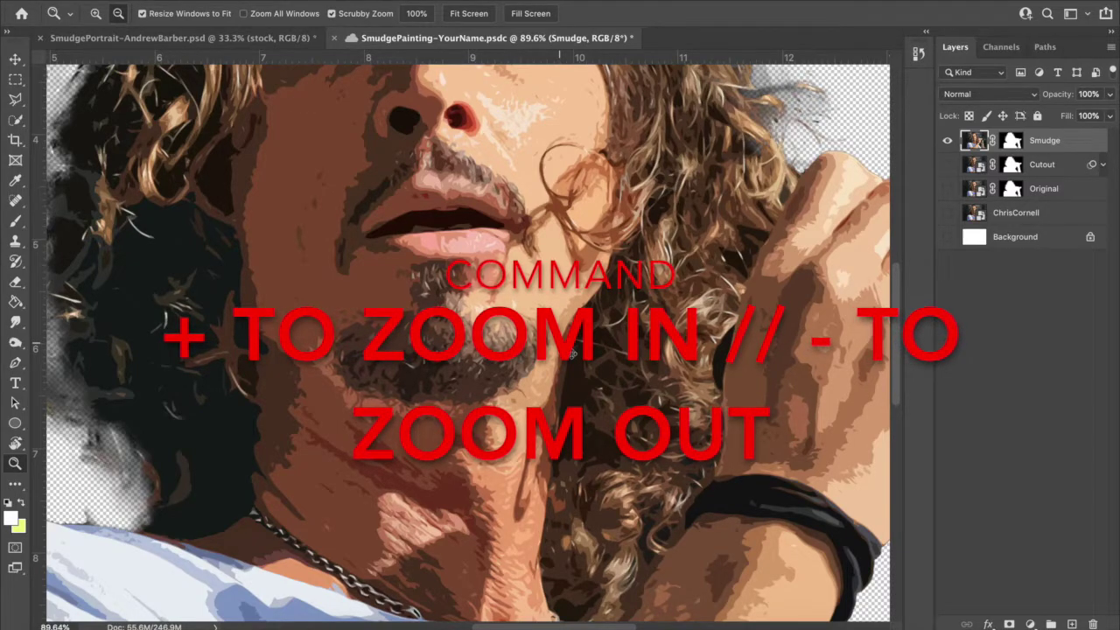
key(super+minus)
key(super+minus)
key(super+minus)
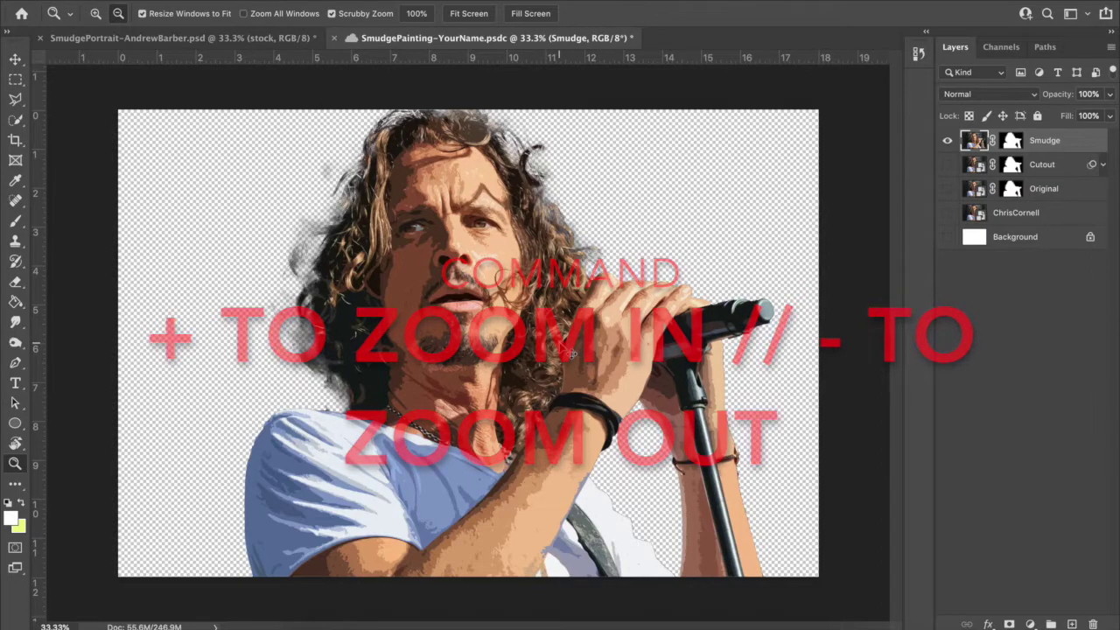
- Zoom to 200% and pan over the beard, lips, nose and eyes
key(super+plus)
key(super+plus)
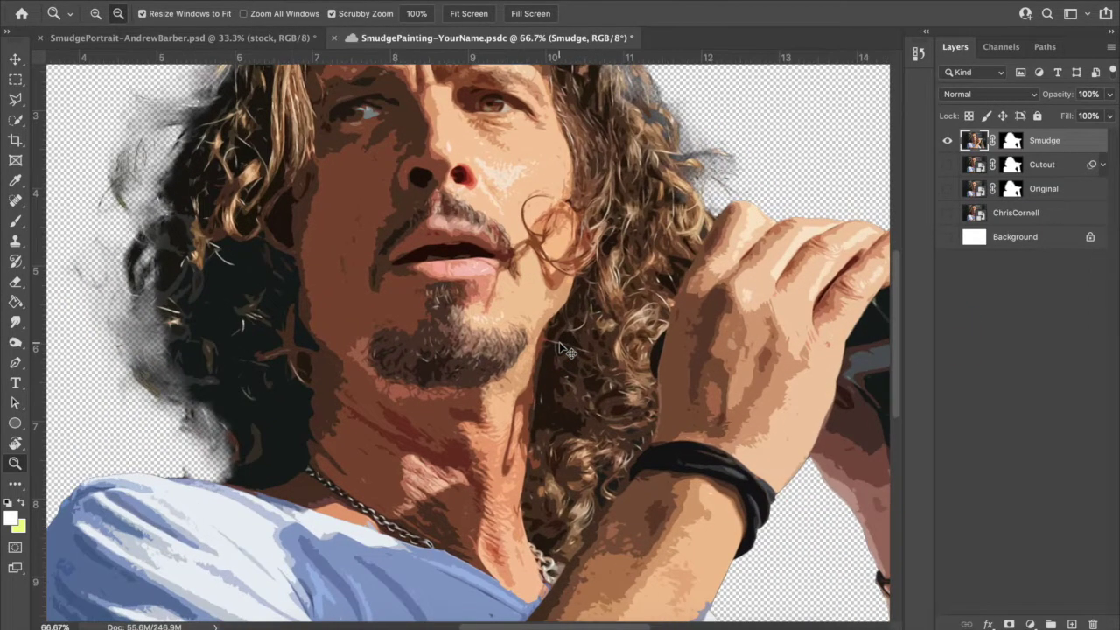
key(super+plus)
key(super+plus)
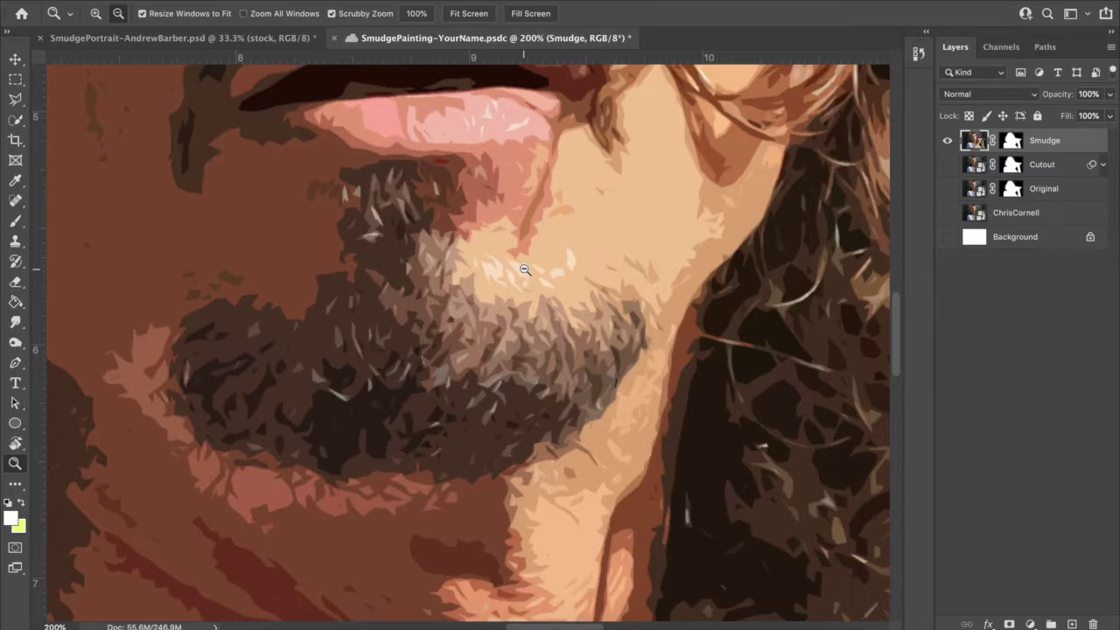
scroll(524, 269, up, 10)
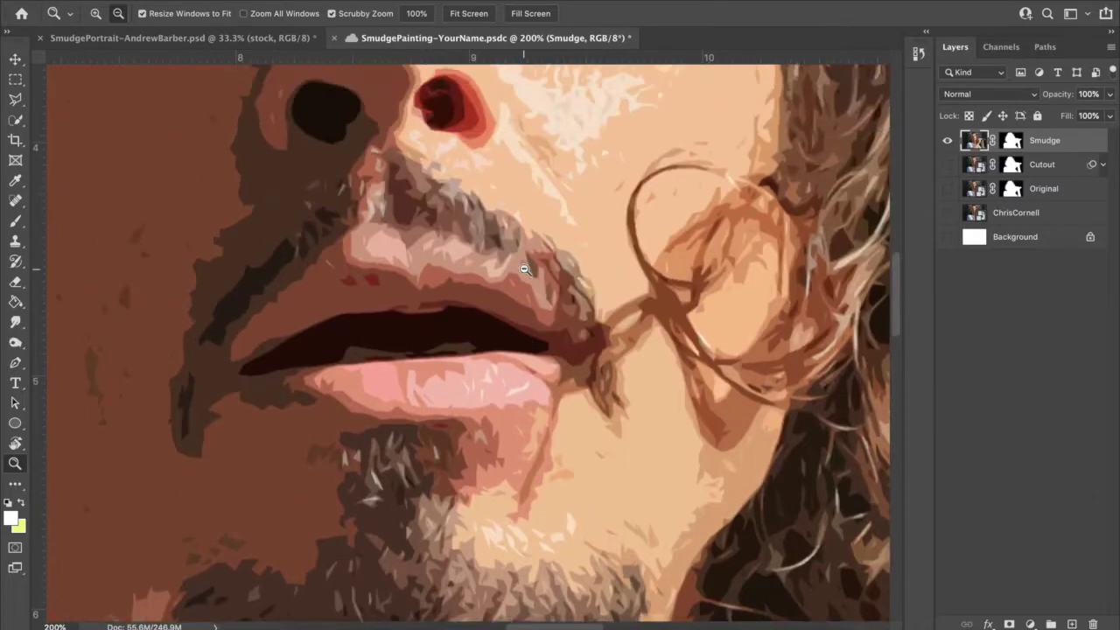
scroll(524, 269, up, 3)
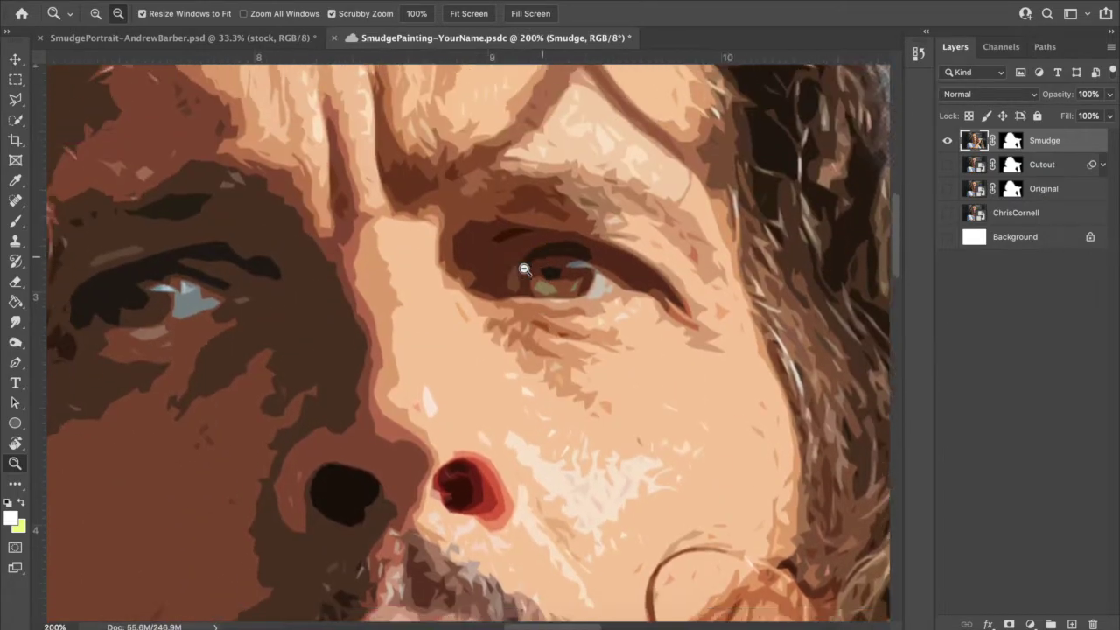
scroll(524, 269, left, 10)
scroll(524, 269, right, 10)
scroll(524, 270, up, 5)
scroll(524, 270, left, 10)
scroll(524, 270, down, 3)
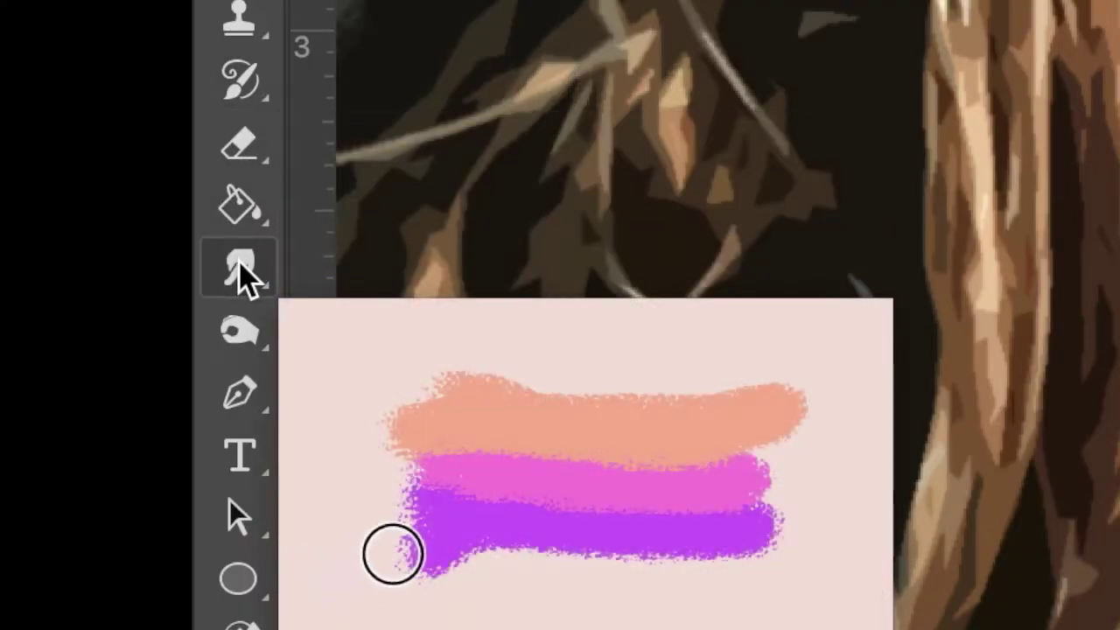
- Try the Blur Tool from the Blur/Sharpen/Smudge flyout, then return to the Smudge Tool
click(243, 271)
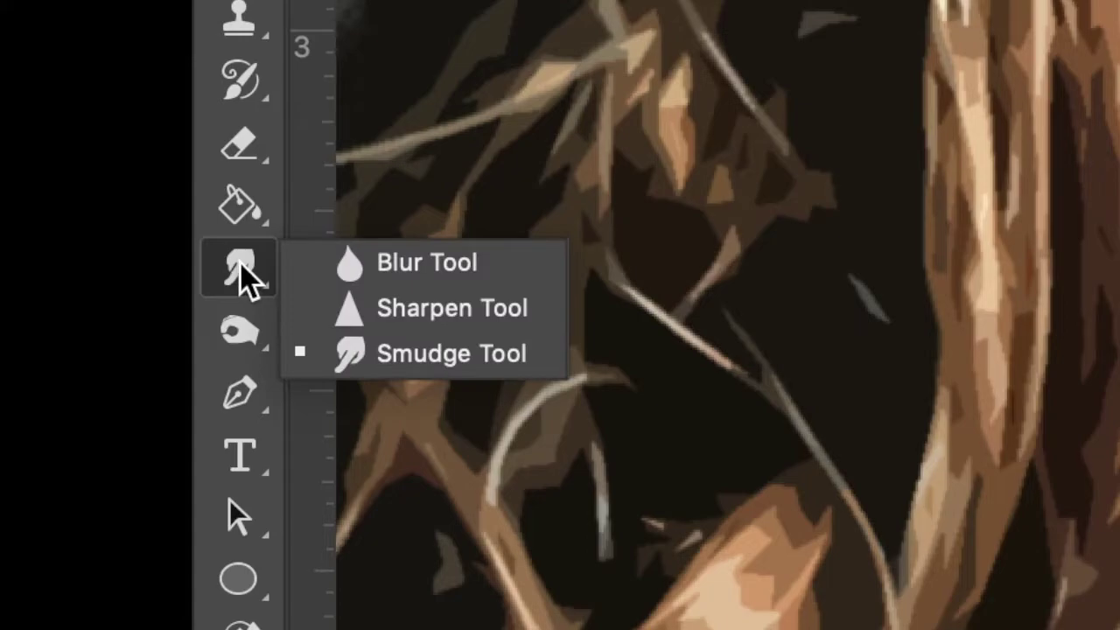
click(242, 282)
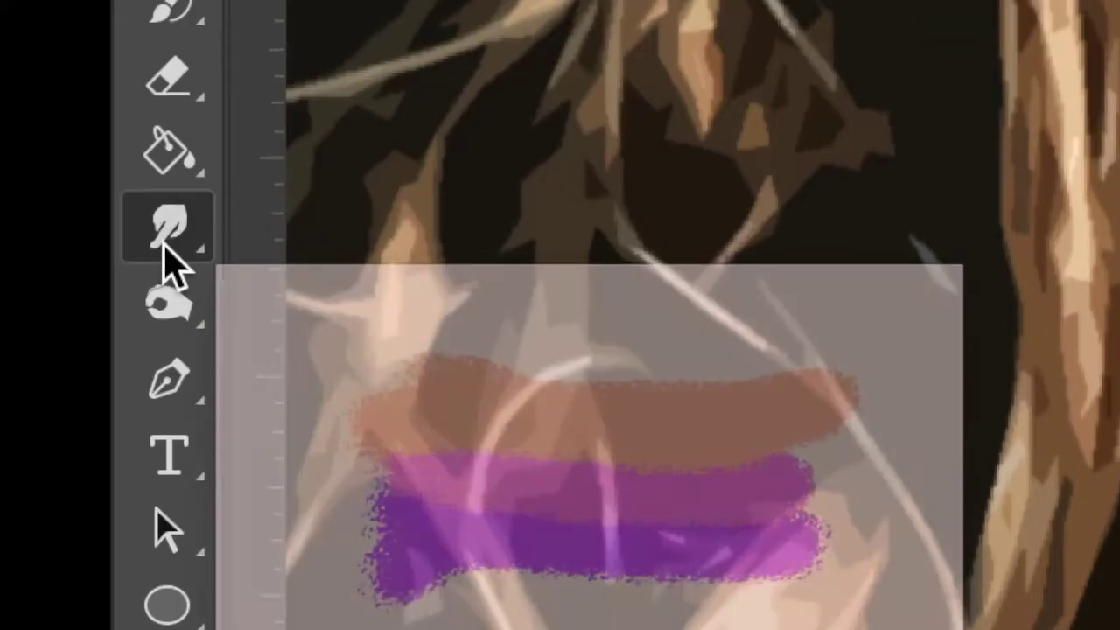
click(236, 281)
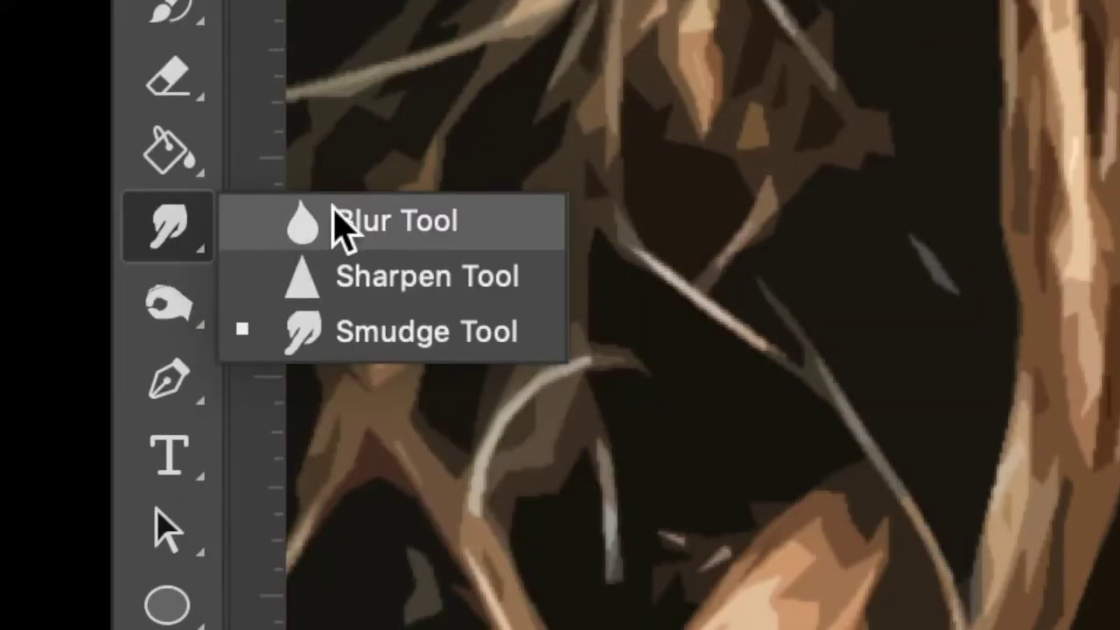
click(399, 212)
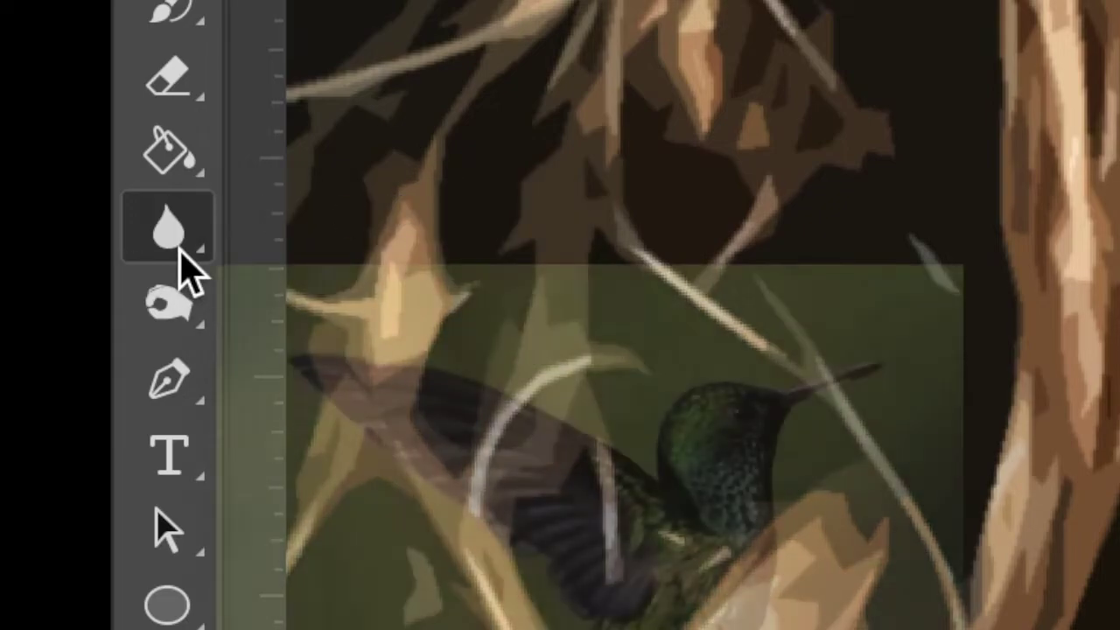
click(180, 251)
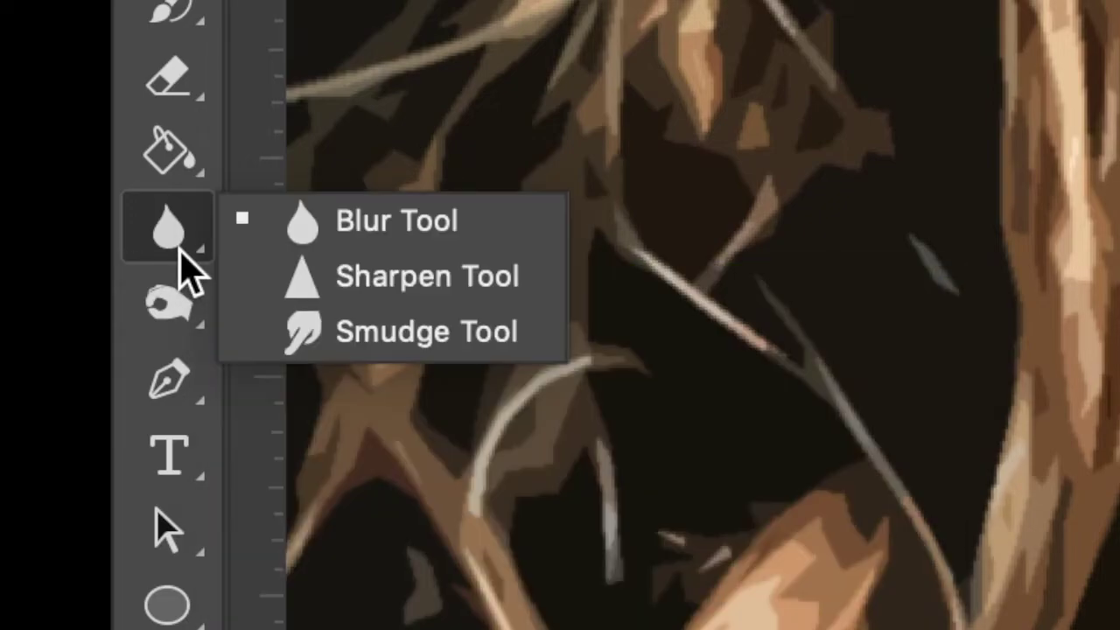
click(383, 335)
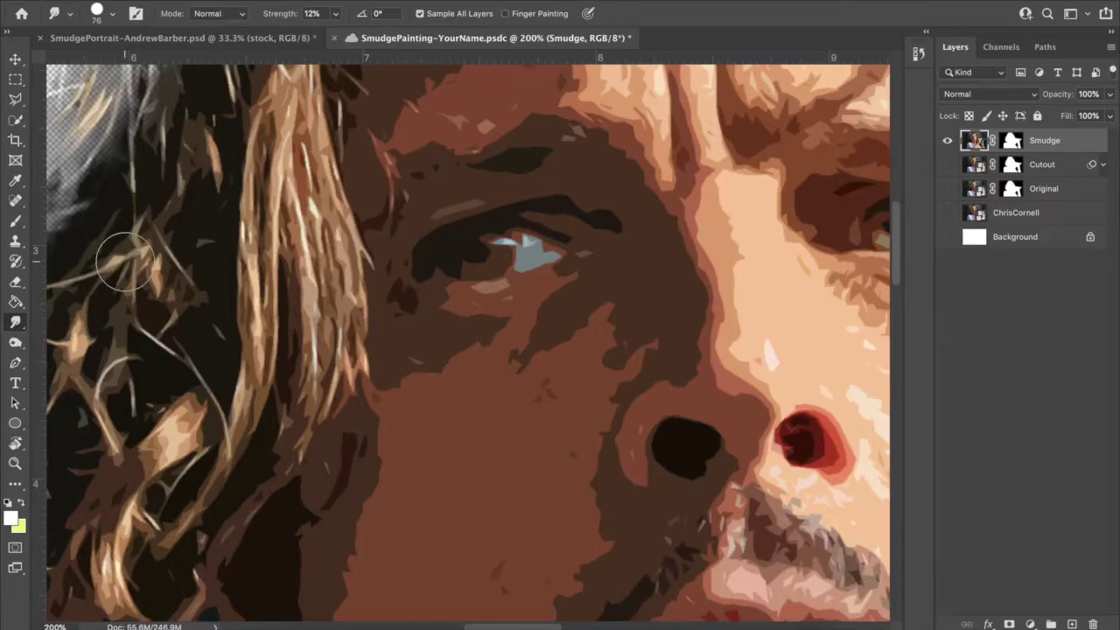
- Load the Smudge Tool - Paintable.cc preset from DigitalPaintingBrushes, giving 76 px at 12% strength
click(112, 13)
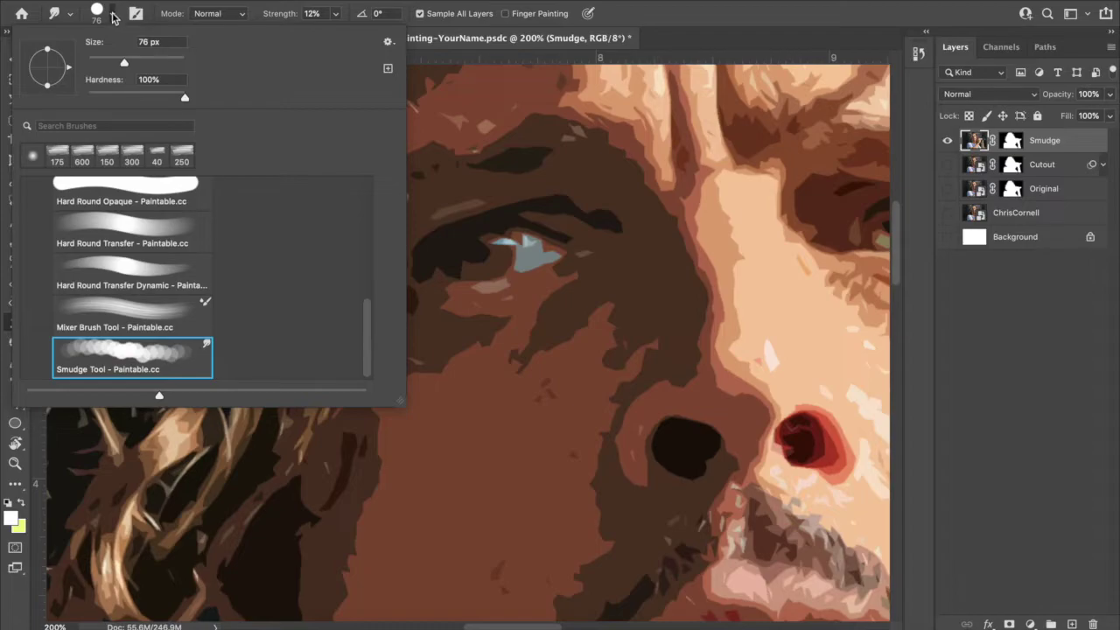
double_click(108, 354)
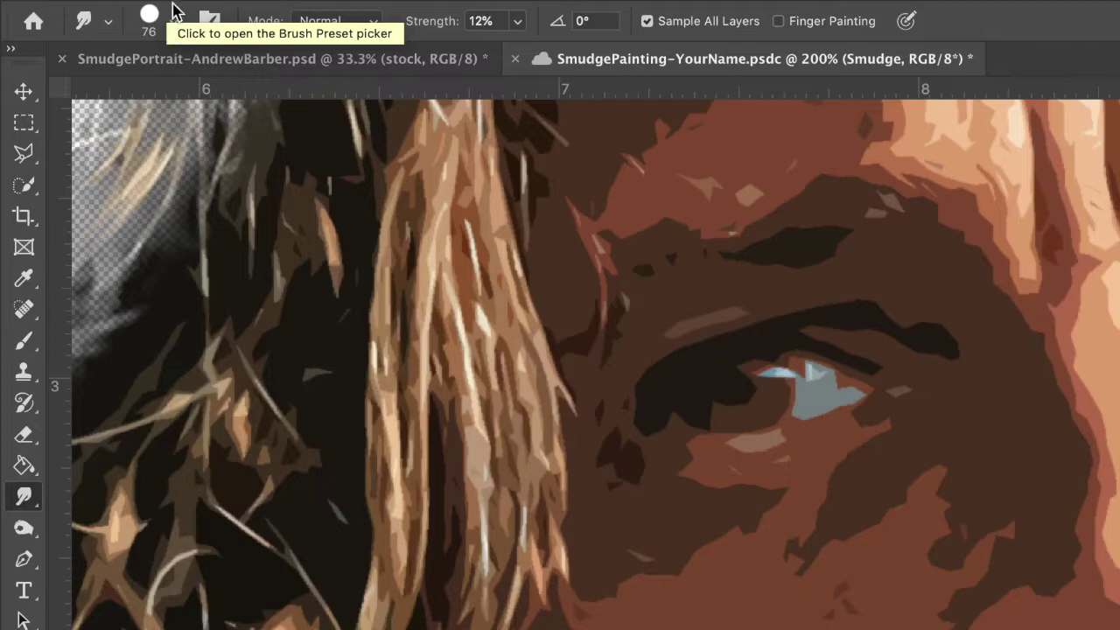
click(174, 26)
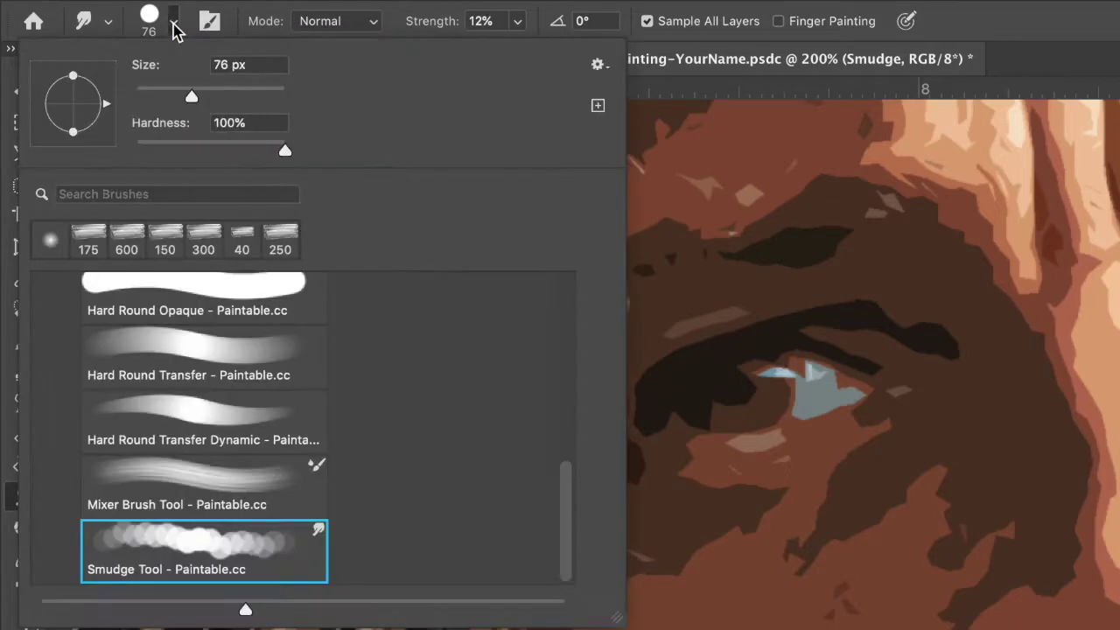
scroll(208, 464, up, 10)
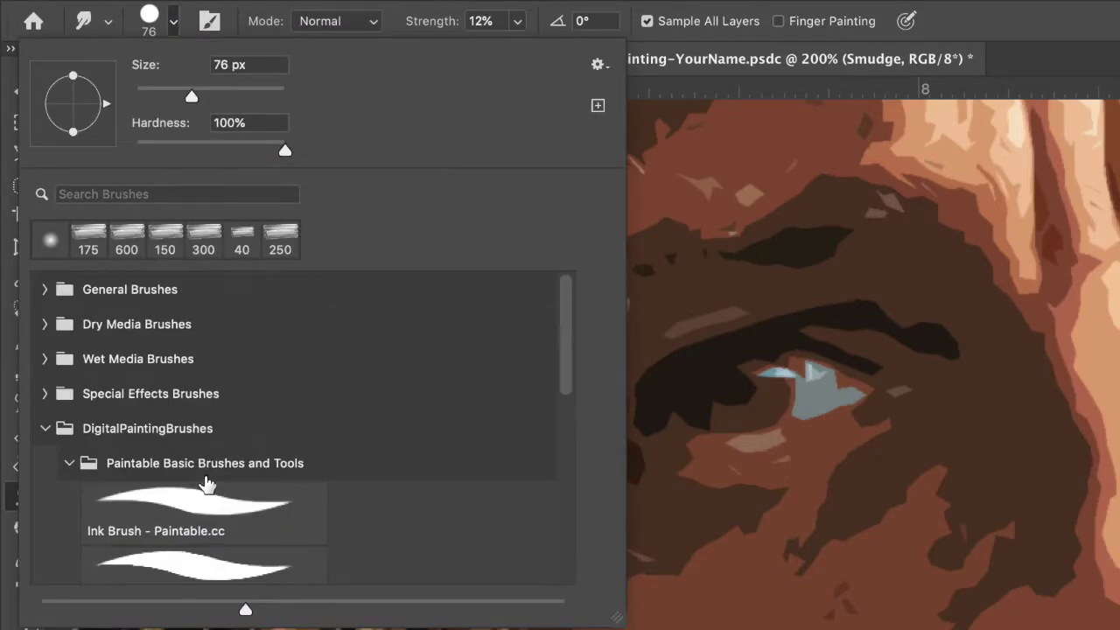
click(42, 428)
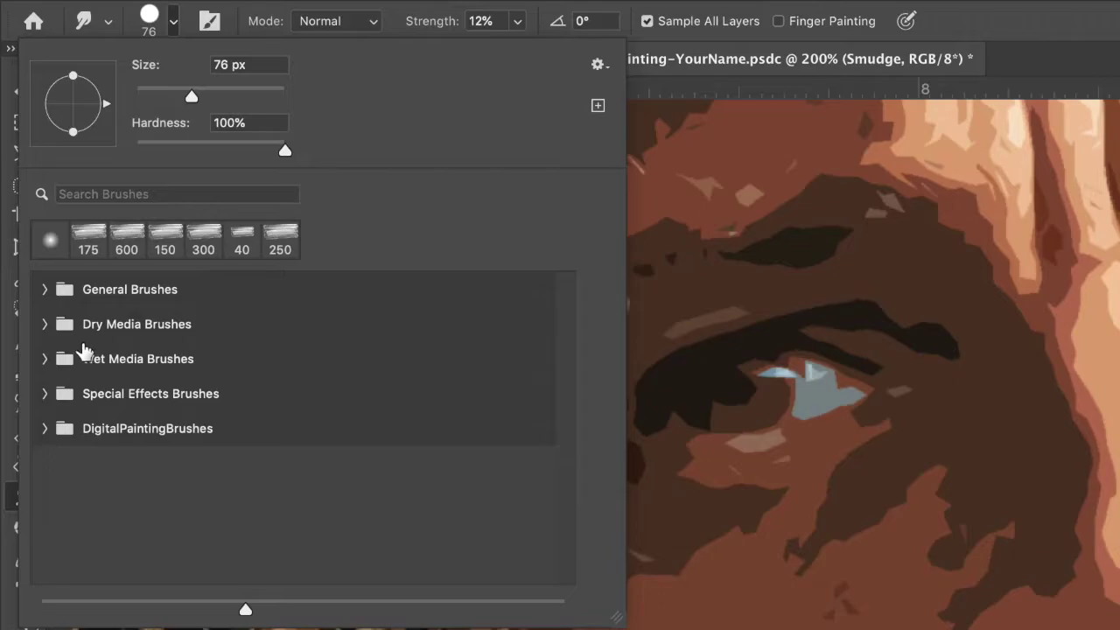
click(45, 428)
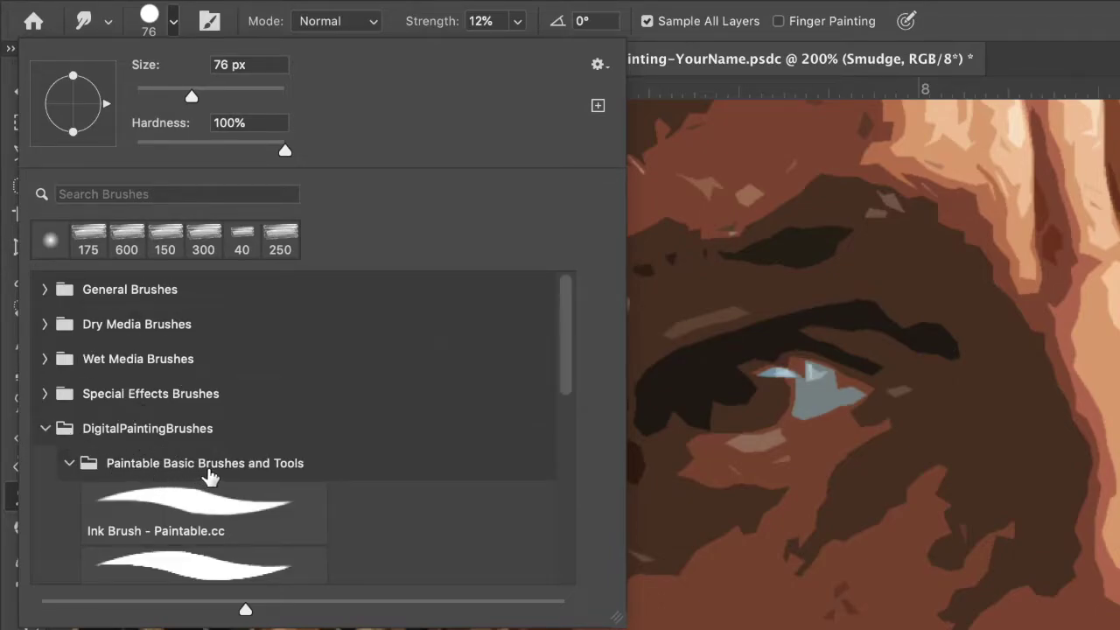
scroll(231, 473, down, 10)
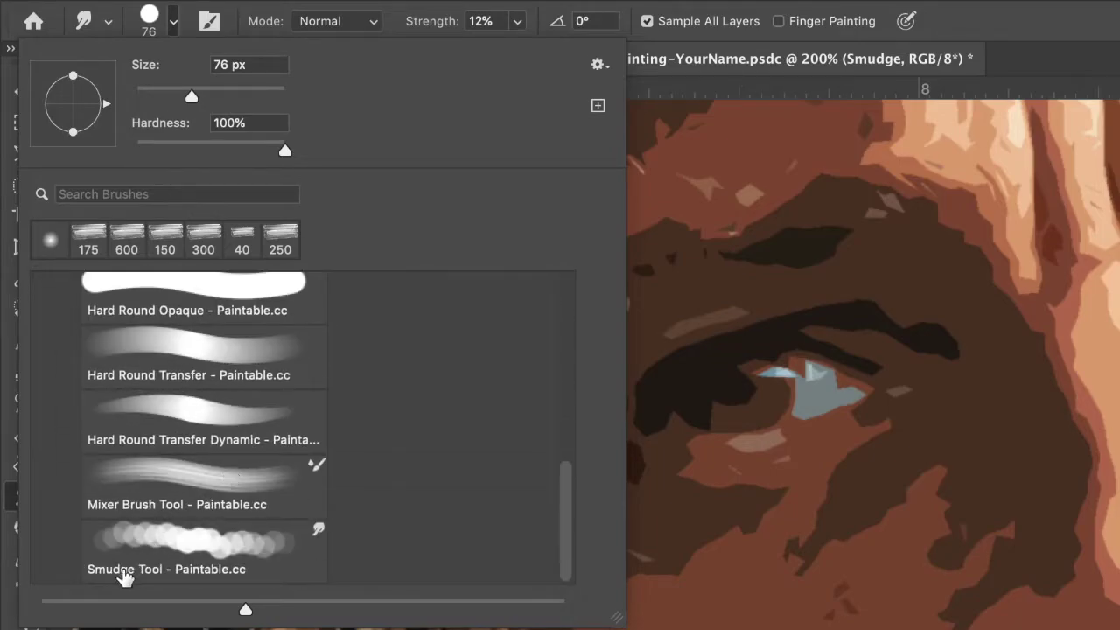
click(184, 557)
double_click(198, 541)
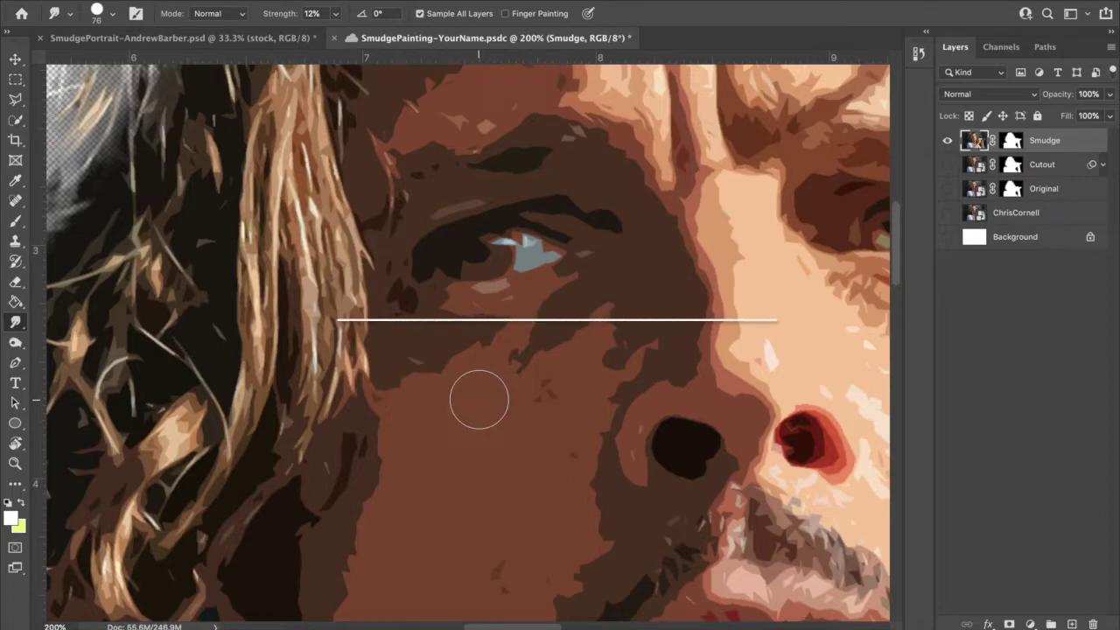
- Resize the Smudge Tool - Paintable.cc brush with bracket keys and the Size slider to 63 px
key(bracketleft)
key(bracketleft)
key(bracketleft)
key(bracketleft)
key(bracketleft)
key(bracketleft)
key(bracketleft)
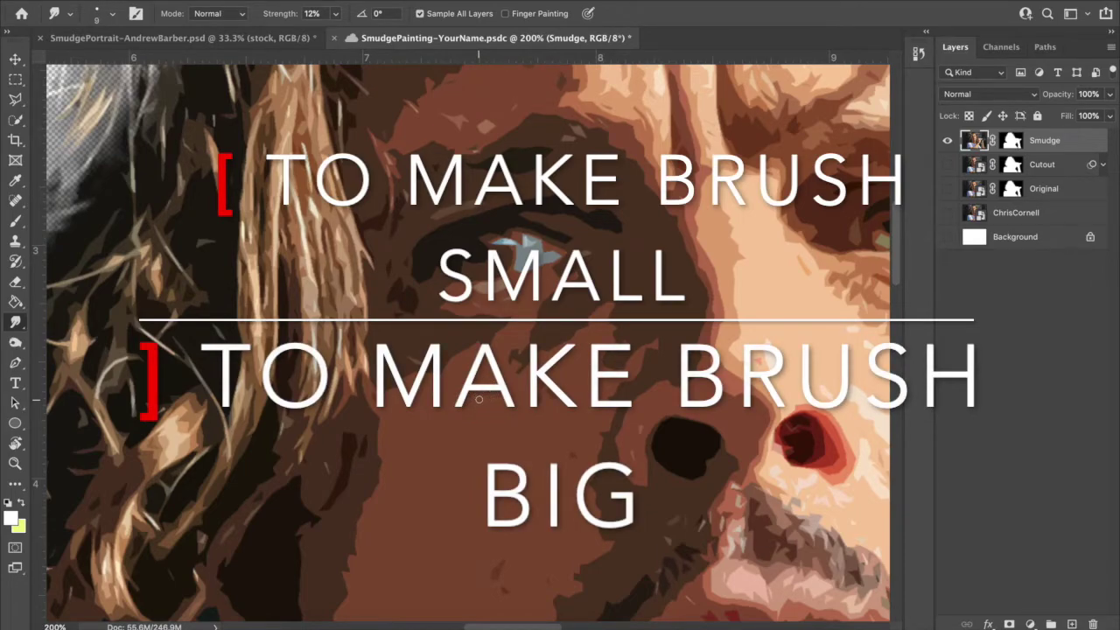
key(bracketright)
key(bracketright)
key(bracketright)
key(bracketright)
key(bracketright)
key(bracketright)
key(bracketright)
key(bracketright)
key(bracketright)
key(bracketright)
key(bracketright)
key(bracketright)
key(bracketright)
key(bracketright)
key(bracketright)
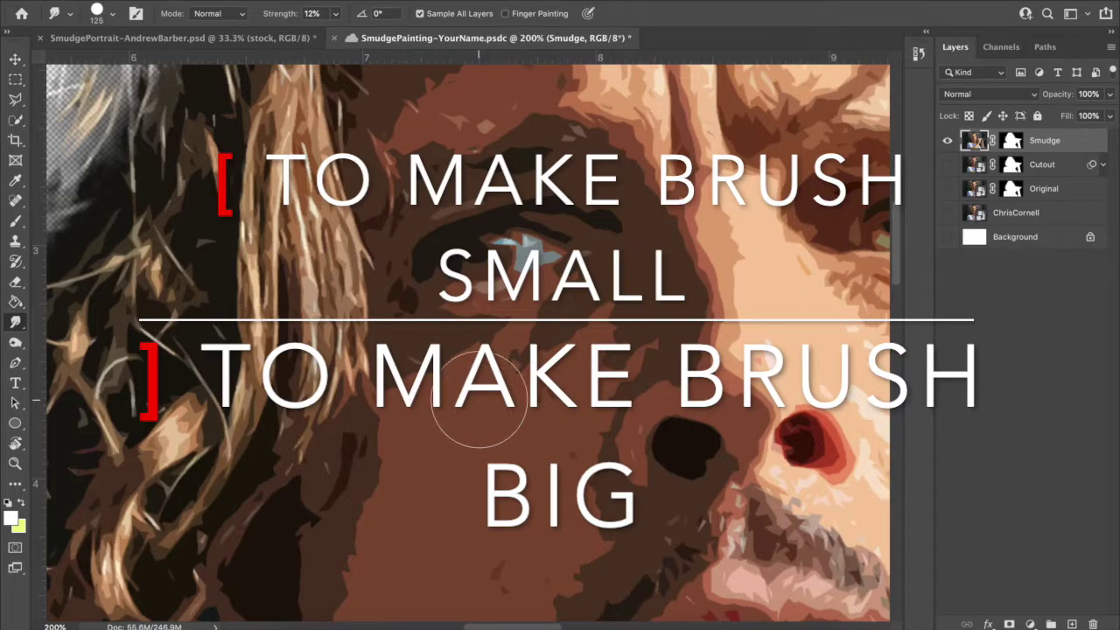
click(114, 15)
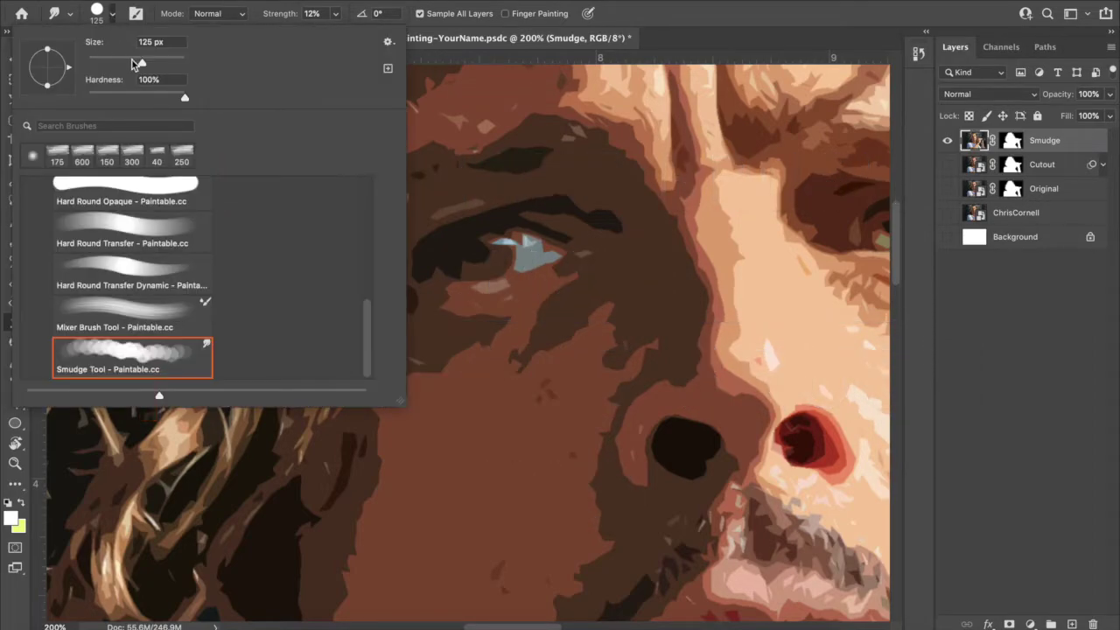
mouse_move(142, 63)
mouse_down()
mouse_move(103, 63)
mouse_move(127, 63)
mouse_up()
key(Return)
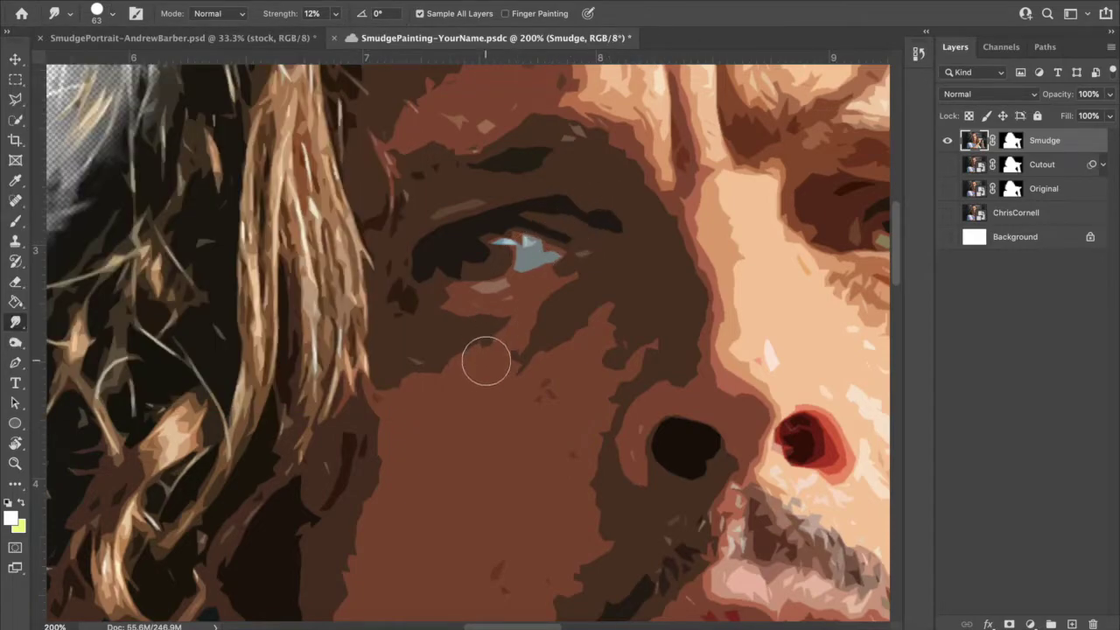
- Adjust the Smudge brush between 60 and 100 px to blend the shadow beneath the eye
key(bracketright)
key(bracketright)
key(bracketright)
key(bracketright)
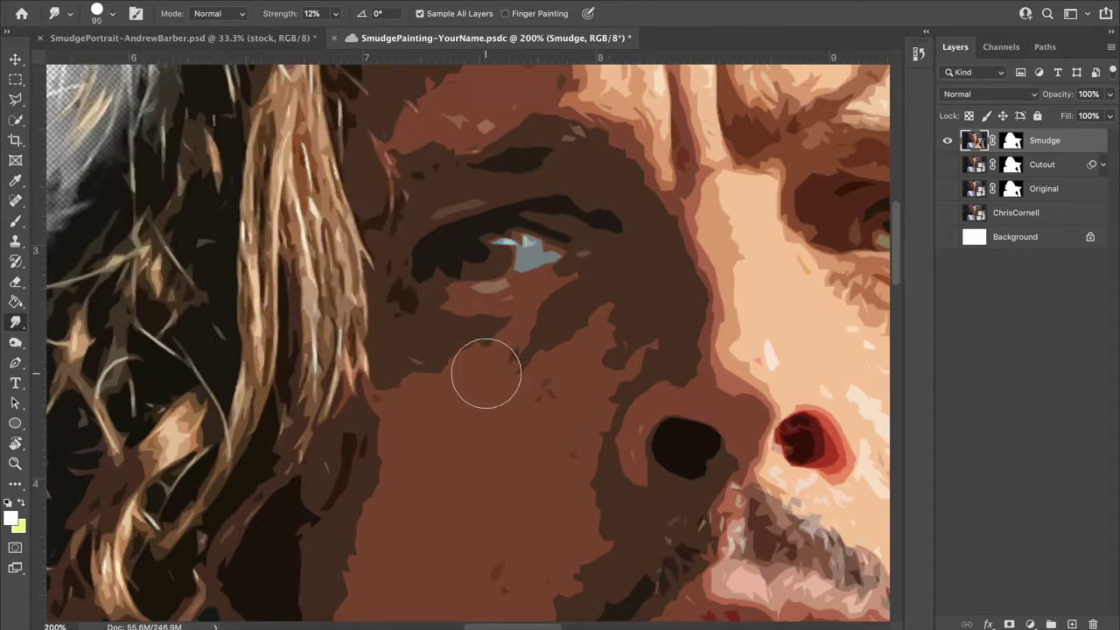
key(bracketleft)
key(bracketleft)
key(bracketleft)
key(bracketleft)
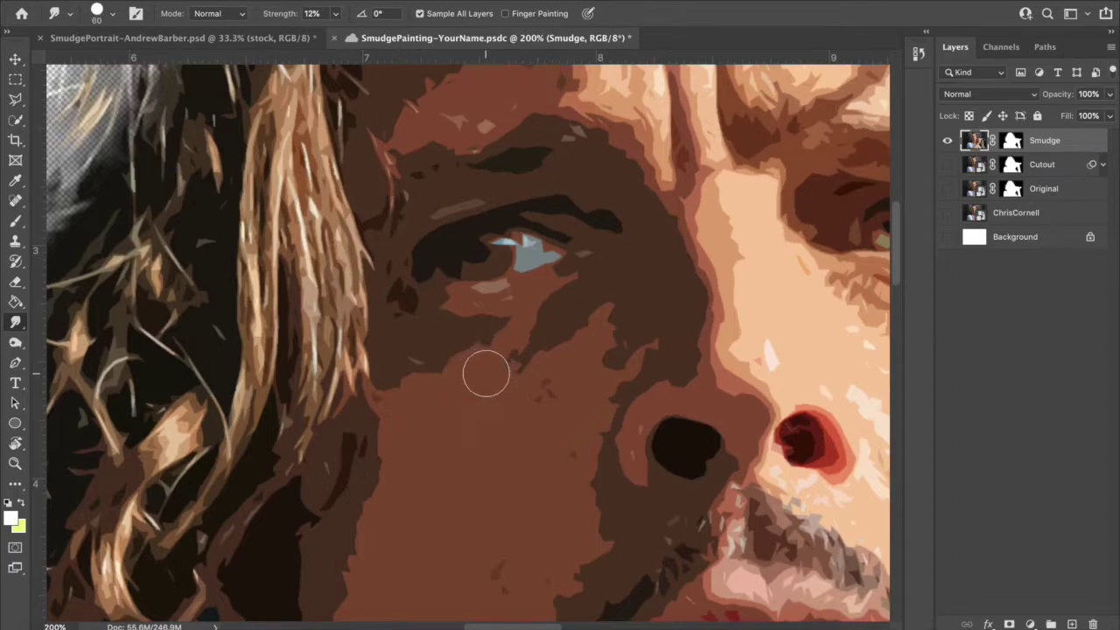
key(bracketright)
key(bracketright)
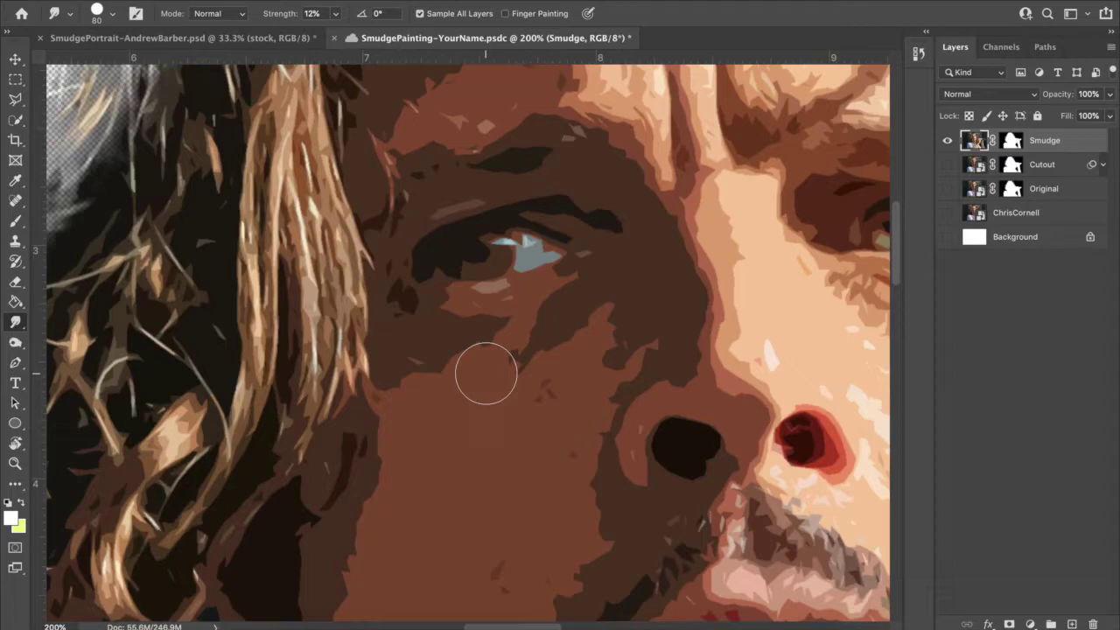
key(bracketleft)
key(bracketright)
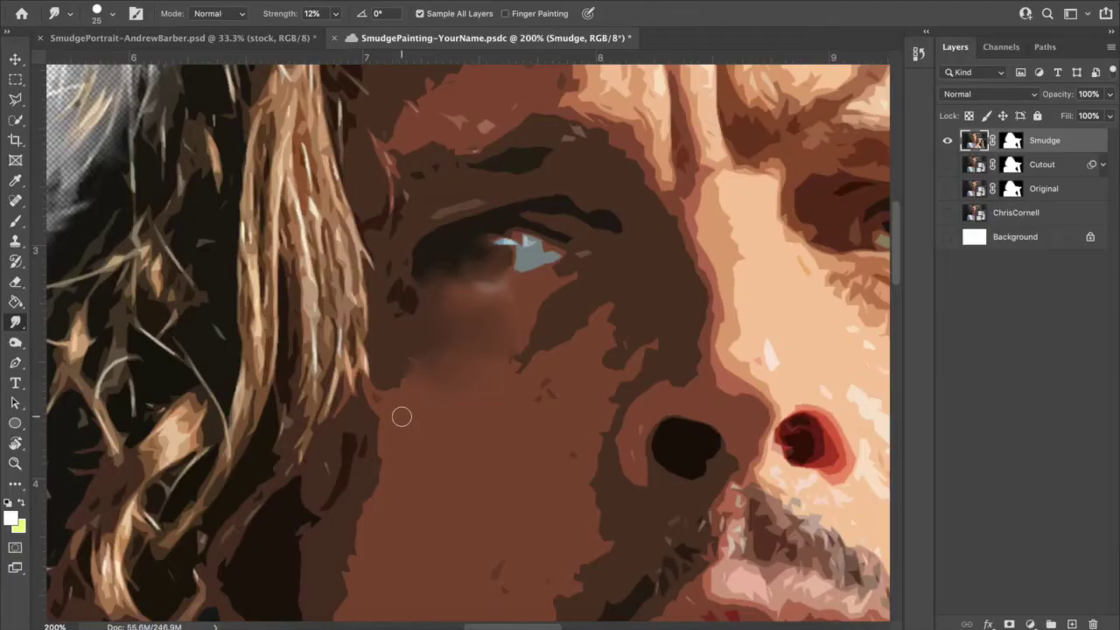
scroll(435, 621, down, 5)
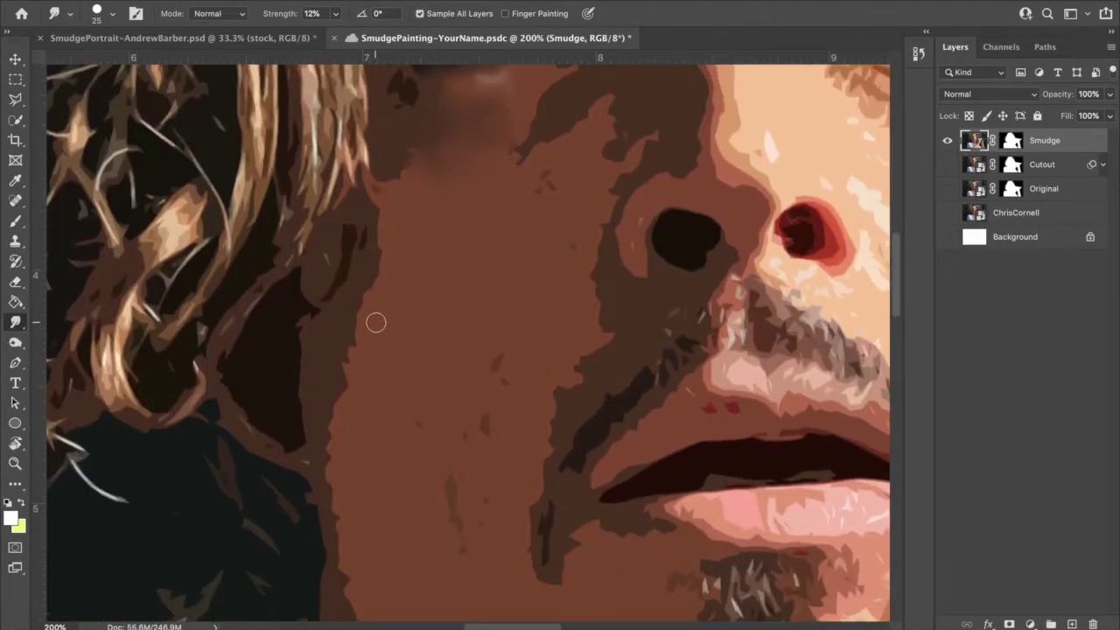
- Enlarge the Smudge brush to 70 px and stroke down the cheek's left edge
key(bracketright)
key(bracketright)
key(bracketright)
key(bracketright)
key(bracketright)
drag(388, 245, 359, 413)
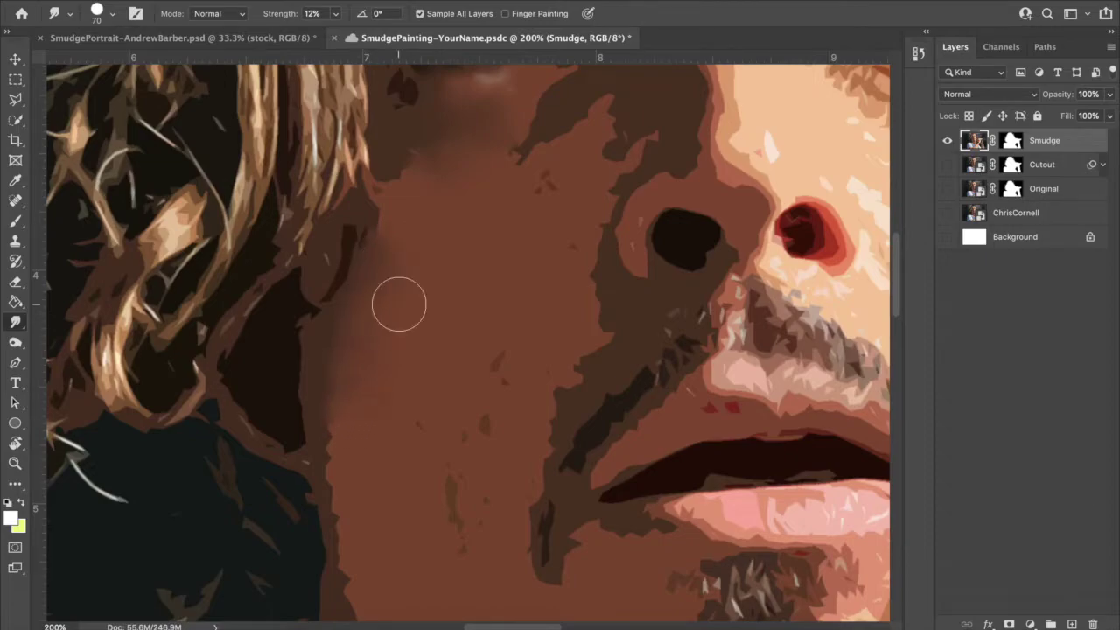
drag(342, 363, 358, 483)
- Shrink the brush to 25 px and smear the shadow edge beside the hair lighter
key(bracketleft)
key(bracketleft)
key(bracketleft)
key(bracketleft)
key(bracketleft)
key(bracketleft)
key(bracketleft)
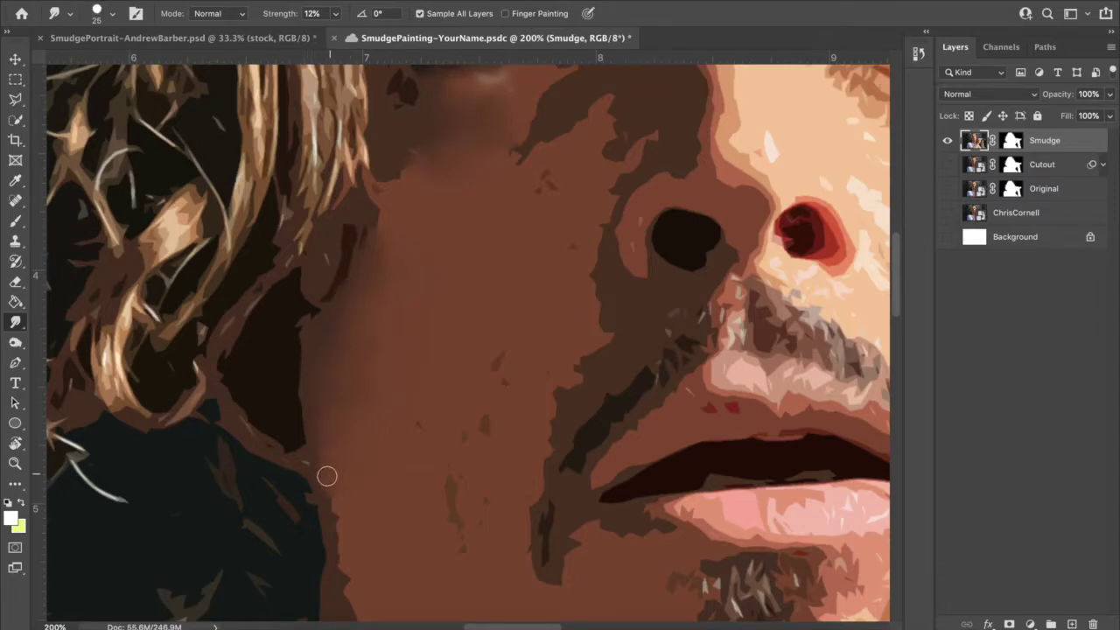
scroll(328, 411, up, 3)
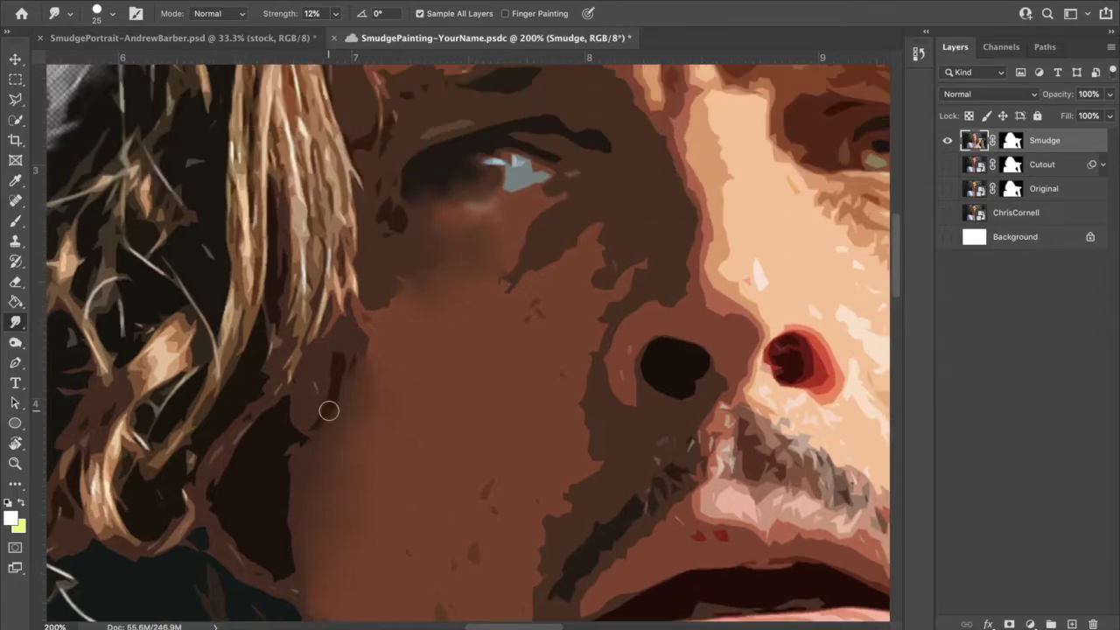
mouse_move(384, 341)
mouse_down()
mouse_move(368, 364)
mouse_move(368, 316)
mouse_move(360, 340)
mouse_move(351, 284)
mouse_move(368, 303)
mouse_move(390, 304)
mouse_move(391, 319)
mouse_move(406, 274)
mouse_move(391, 300)
mouse_move(383, 277)
mouse_move(357, 368)
mouse_move(335, 359)
mouse_move(328, 370)
mouse_move(320, 434)
mouse_move(346, 373)
mouse_move(314, 430)
mouse_move(336, 347)
mouse_up()
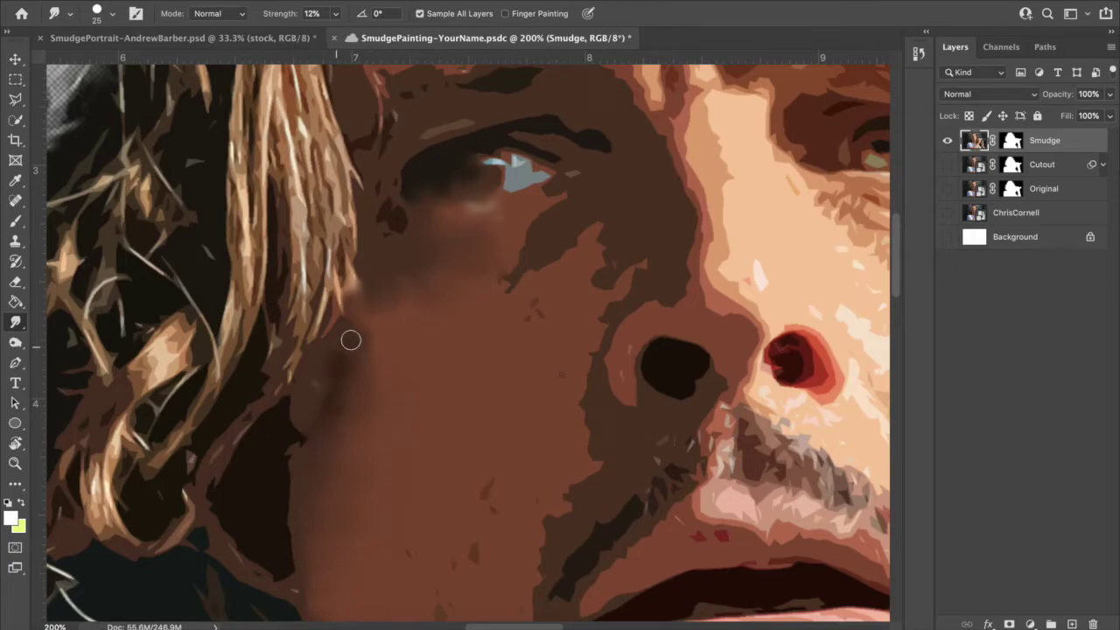
scroll(550, 242, right, 5)
scroll(550, 242, up, 1)
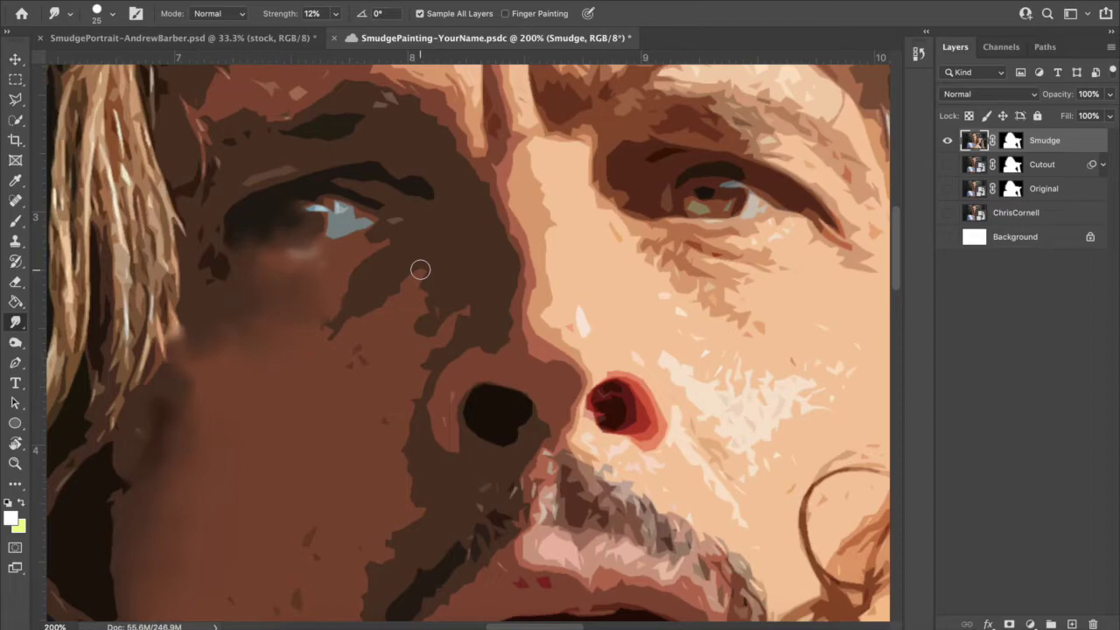
- Smudge the dark patches below the eye and beside the nostril, enlarging the brush to 45 px
drag(387, 295, 382, 301)
mouse_move(423, 326)
mouse_down()
mouse_move(464, 302)
mouse_move(425, 360)
mouse_up()
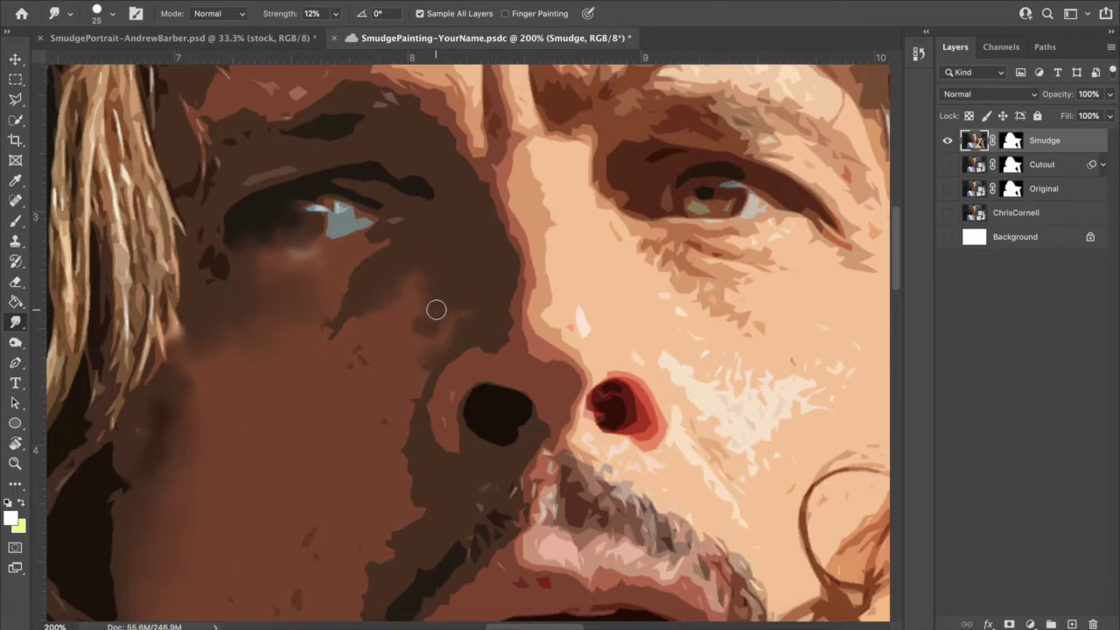
mouse_move(356, 313)
mouse_down()
mouse_move(326, 346)
mouse_move(354, 272)
mouse_move(327, 338)
mouse_up()
key(bracketright)
key(bracketright)
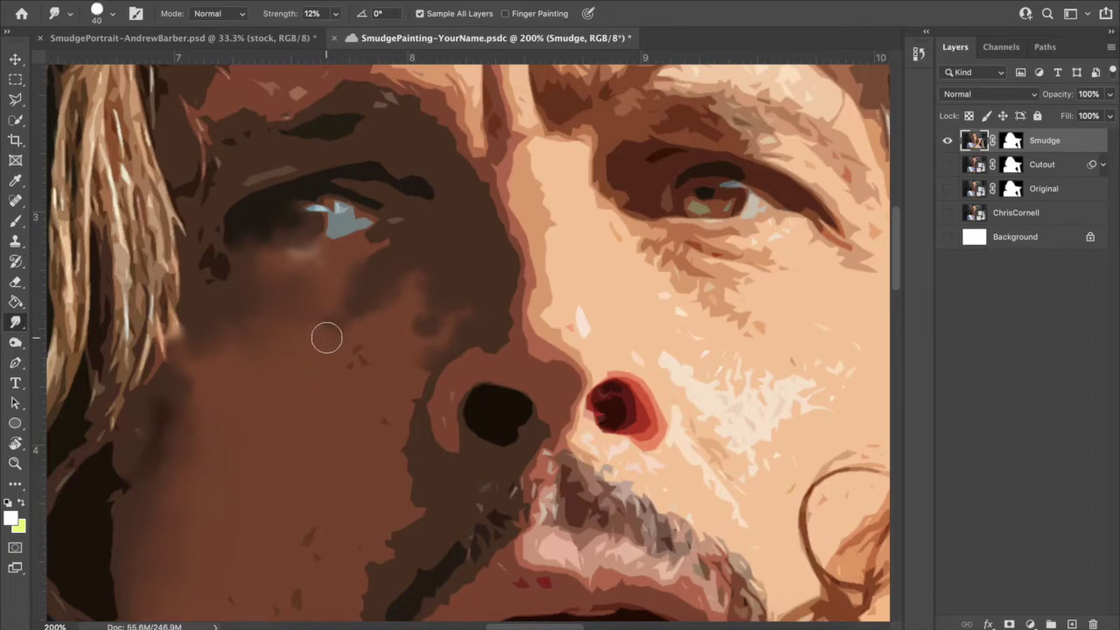
mouse_move(401, 351)
mouse_down()
mouse_move(367, 368)
mouse_move(353, 355)
mouse_move(354, 366)
mouse_move(403, 363)
mouse_move(400, 441)
mouse_move(411, 374)
mouse_move(451, 322)
mouse_move(432, 313)
mouse_move(438, 286)
mouse_move(488, 284)
mouse_move(500, 242)
mouse_move(487, 193)
mouse_move(506, 305)
mouse_move(494, 230)
mouse_move(475, 219)
mouse_move(475, 267)
mouse_move(492, 271)
mouse_move(486, 305)
mouse_move(504, 310)
mouse_move(506, 343)
mouse_move(472, 351)
mouse_move(445, 379)
mouse_move(459, 374)
mouse_move(440, 451)
mouse_move(399, 439)
mouse_up()
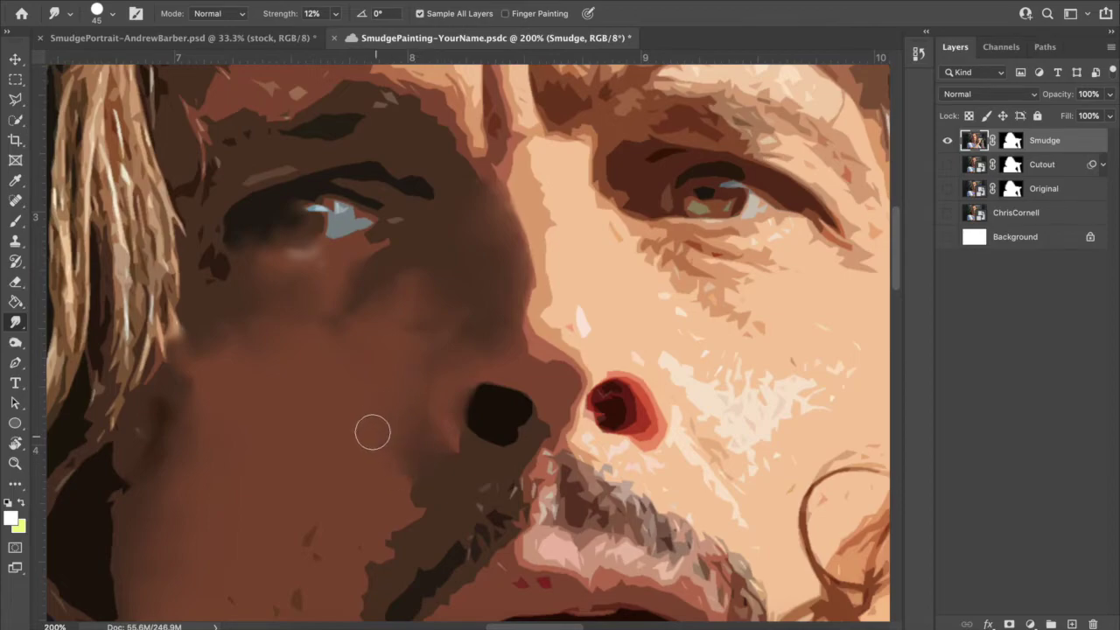
- Smear the blond hair strands by the cheek into soft patches, then zoom out to the whole face
scroll(357, 422, left, 10)
scroll(357, 421, up, 2)
drag(358, 424, 420, 335)
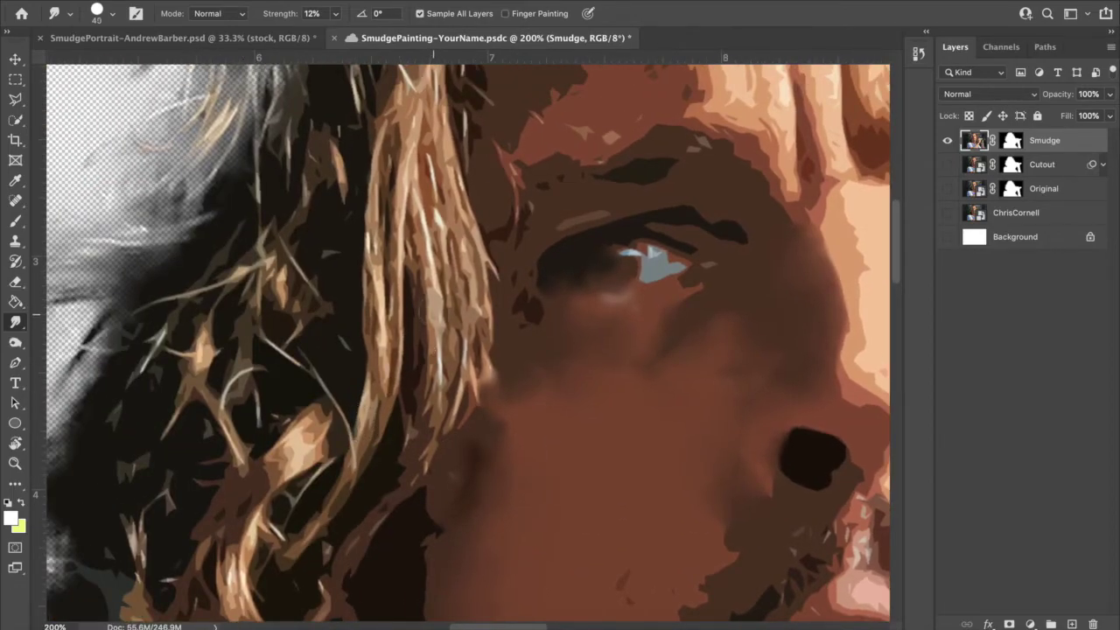
mouse_move(434, 306)
mouse_down()
mouse_move(437, 255)
mouse_move(456, 322)
mouse_move(436, 368)
mouse_up()
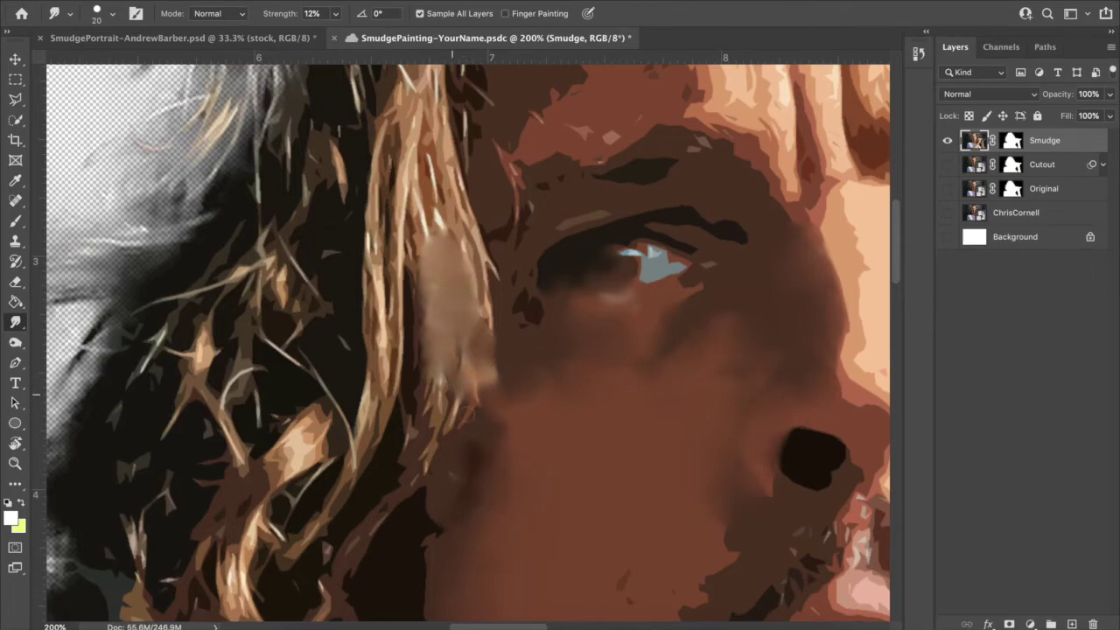
key(ctrl+minus)
key(ctrl+minus)
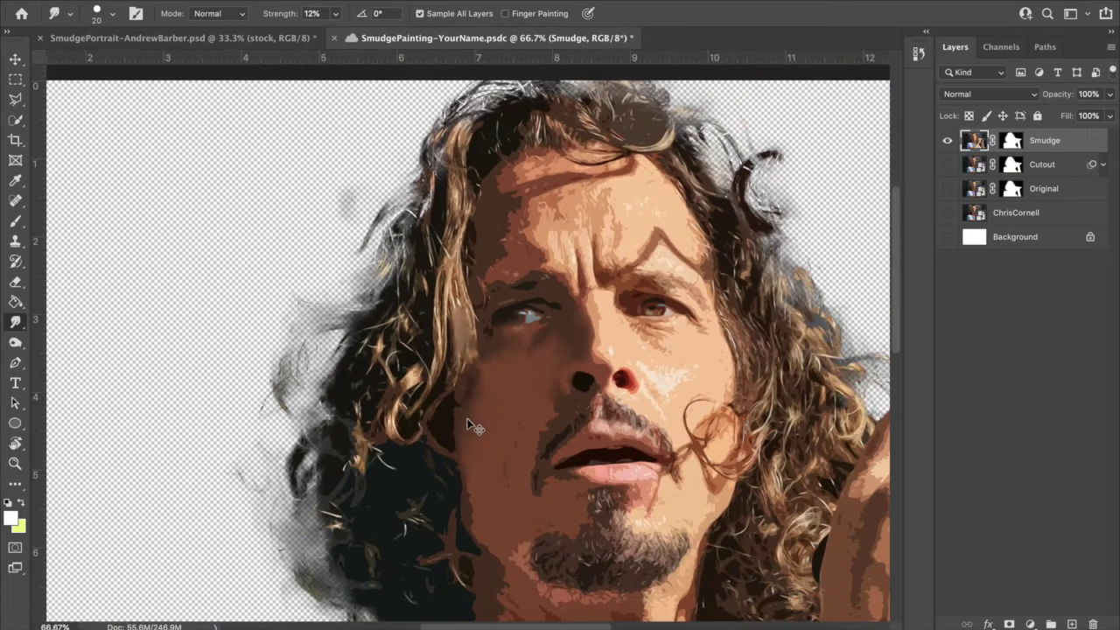
- Switch to the finished example portrait and toggle the Cutout and Smudge layer visibility
click(158, 38)
click(949, 189)
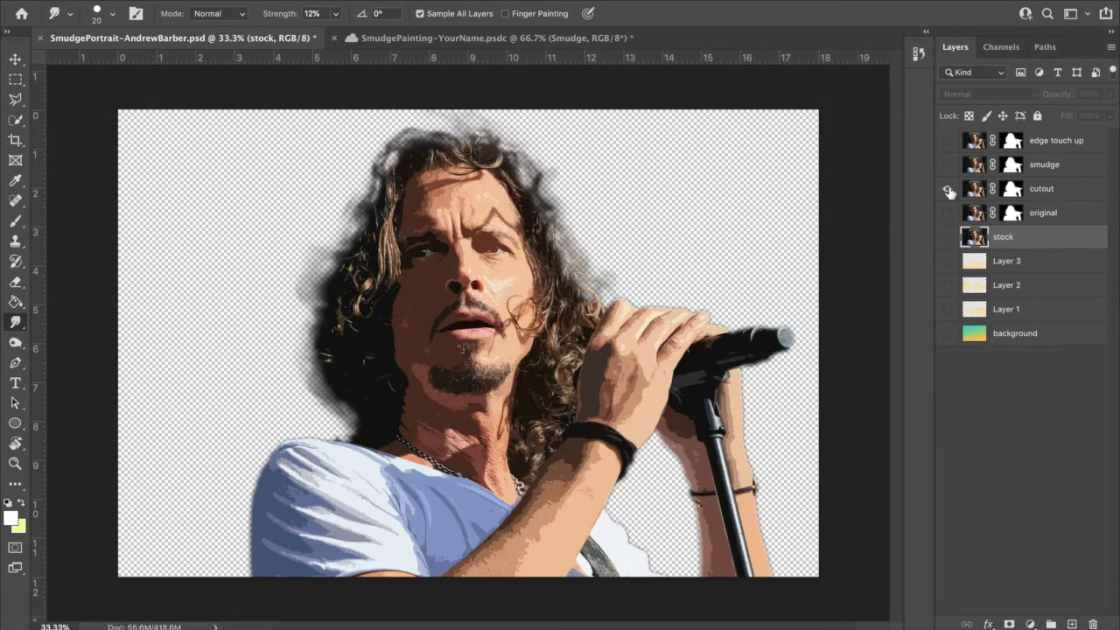
click(945, 165)
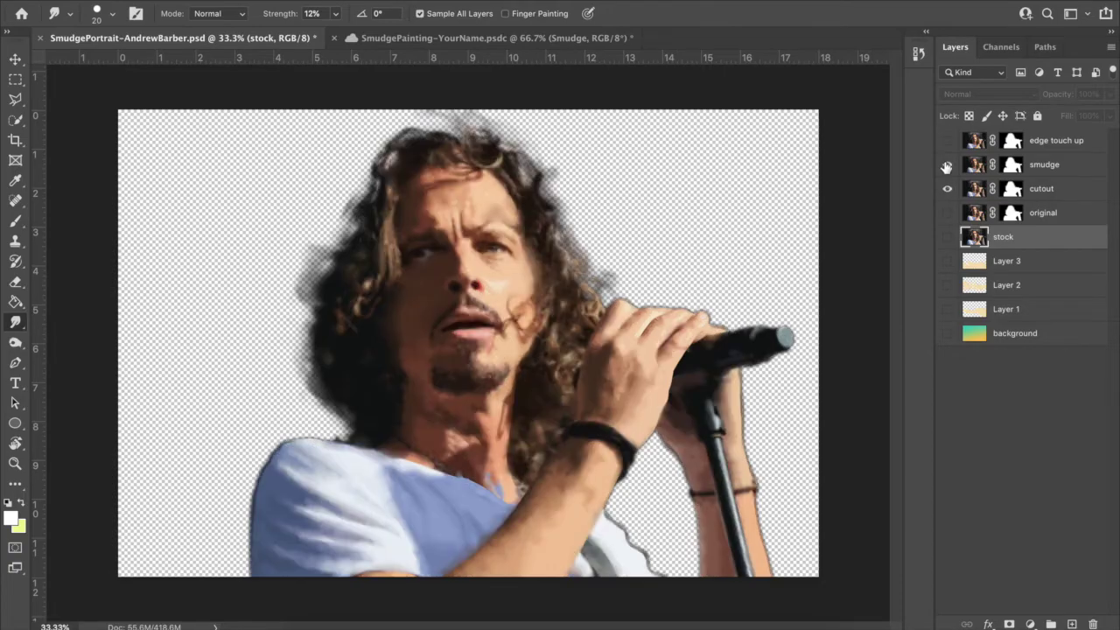
click(947, 189)
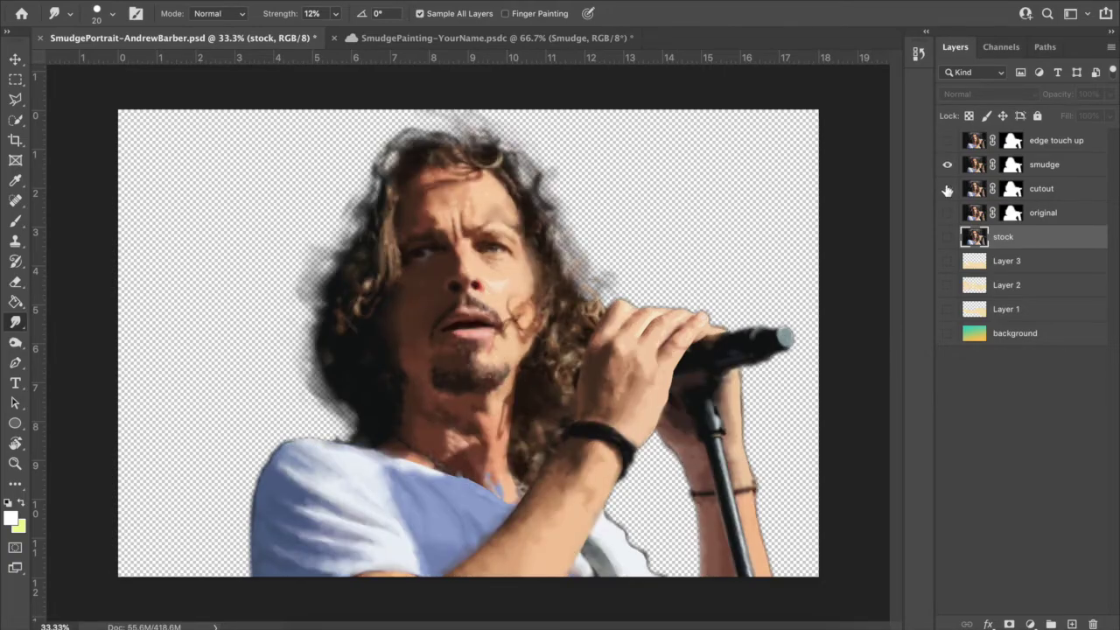
- Zoom into the mouth and compare Cutout with Smudge, leaving the Smudge layer visible
scroll(482, 300, up, 6)
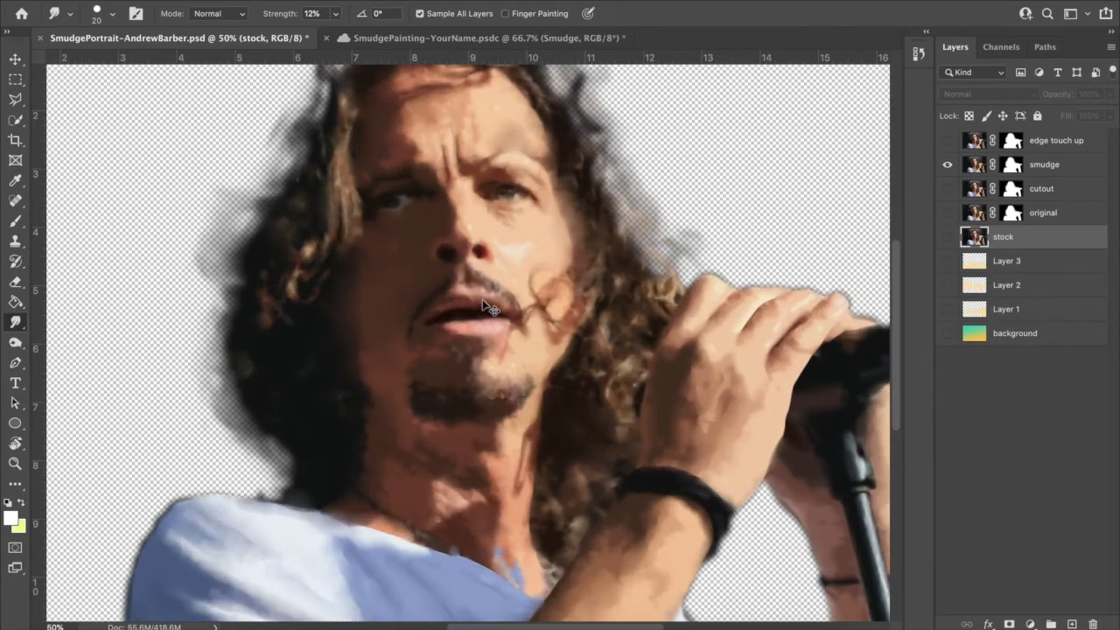
scroll(482, 301, up, 3)
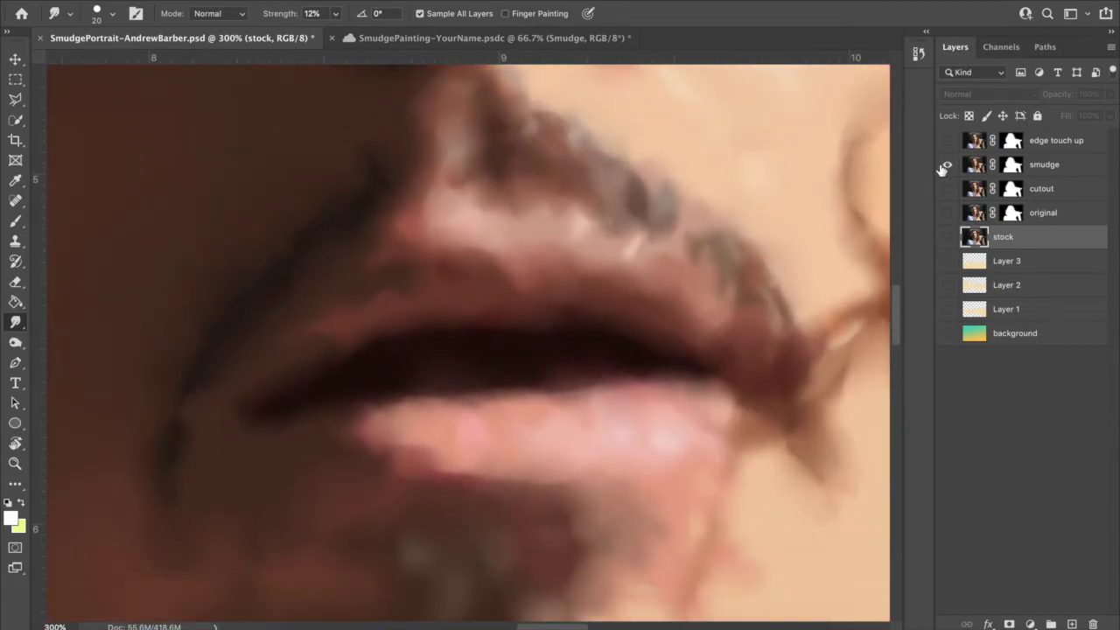
click(947, 166)
click(948, 189)
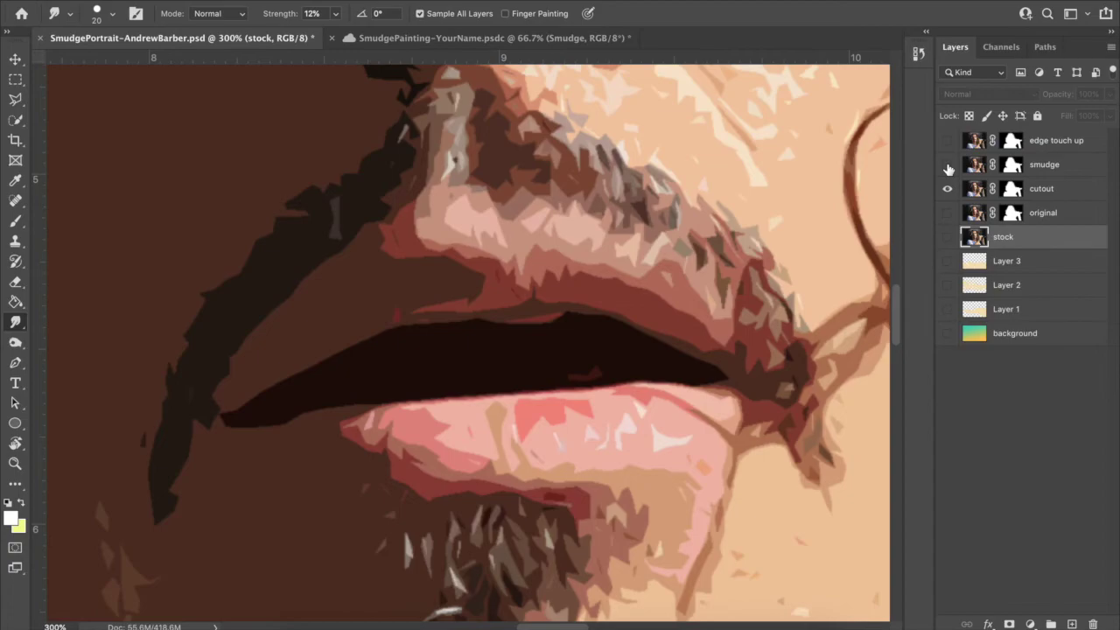
click(948, 166)
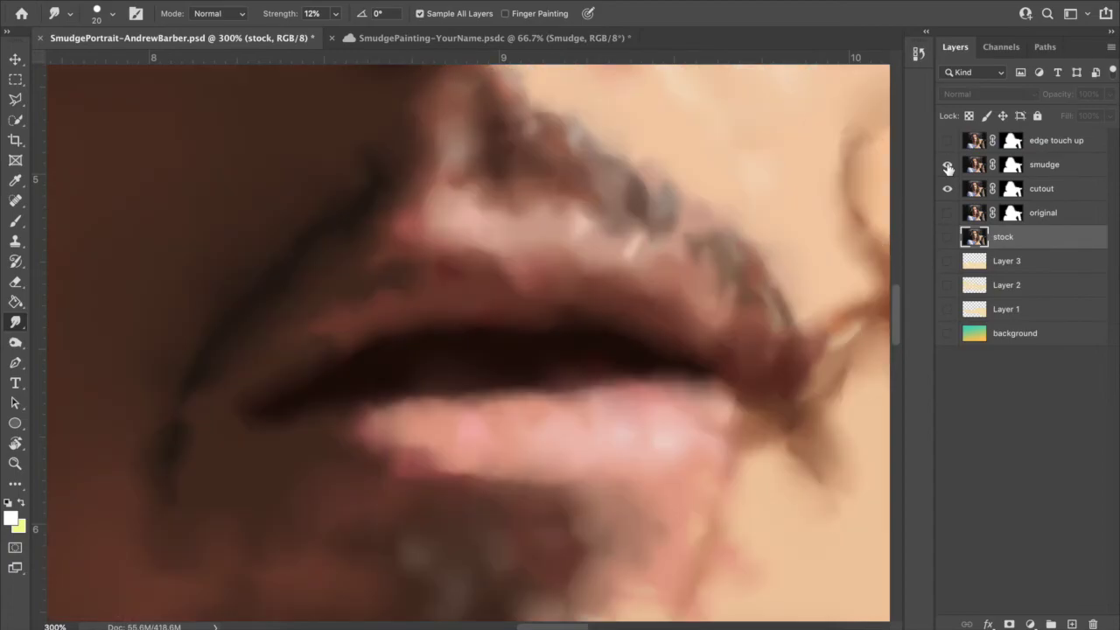